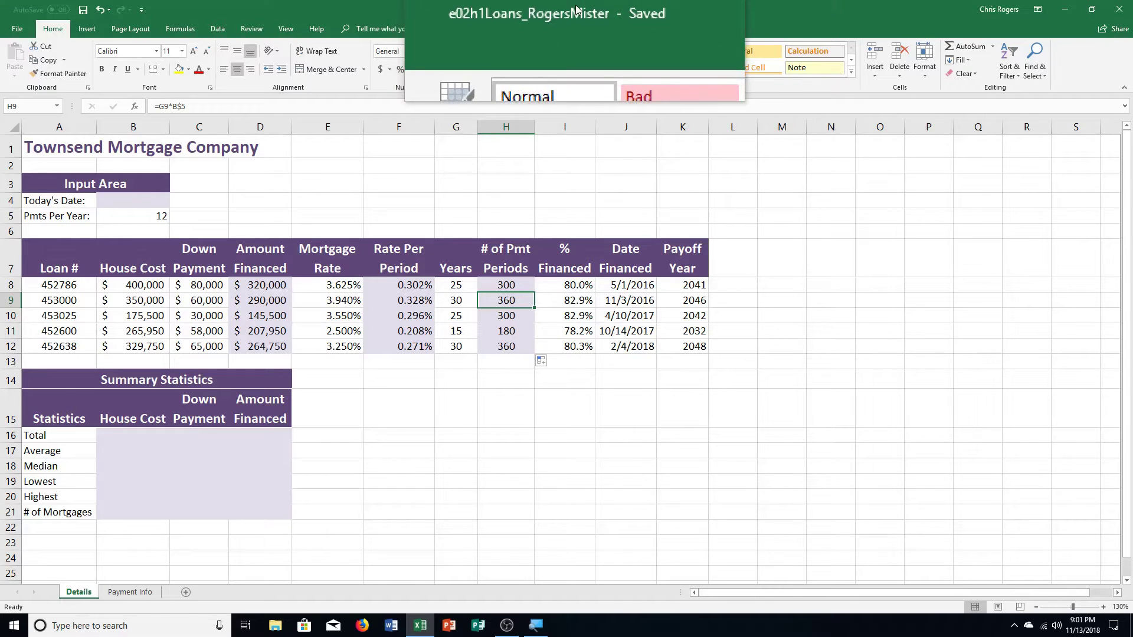
Save a copy of the workbook with e02h1 changed to e02h2 in the file name.
{"action": "left_click", "coordinate": [12, 28]}
{"action": "left_click", "coordinate": [24, 187]}
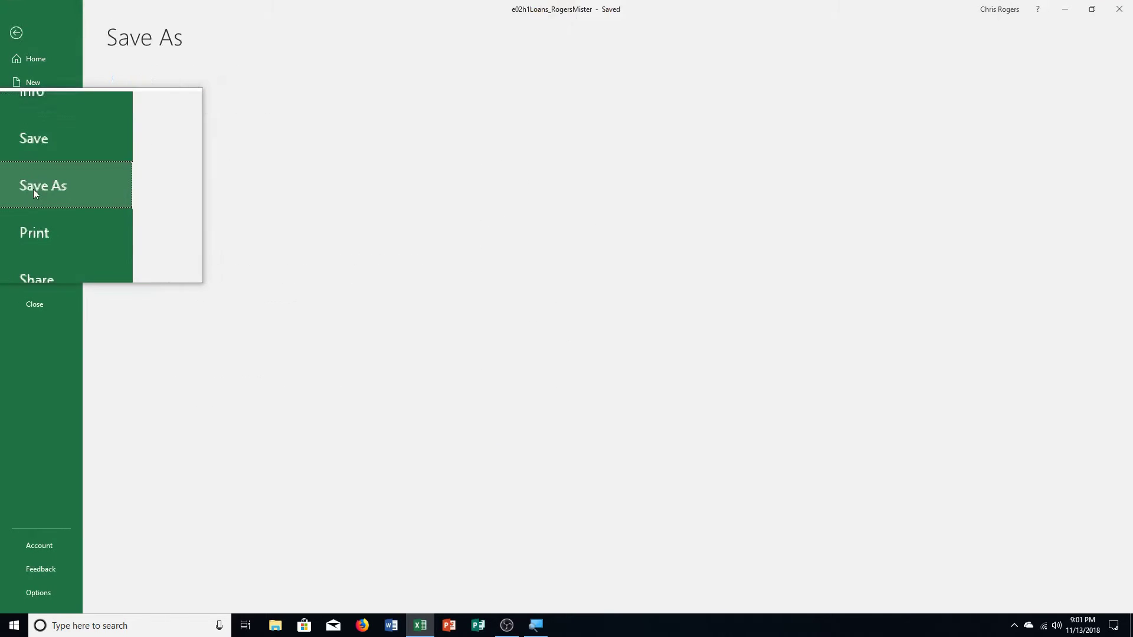
{"action": "left_click", "coordinate": [149, 223]}
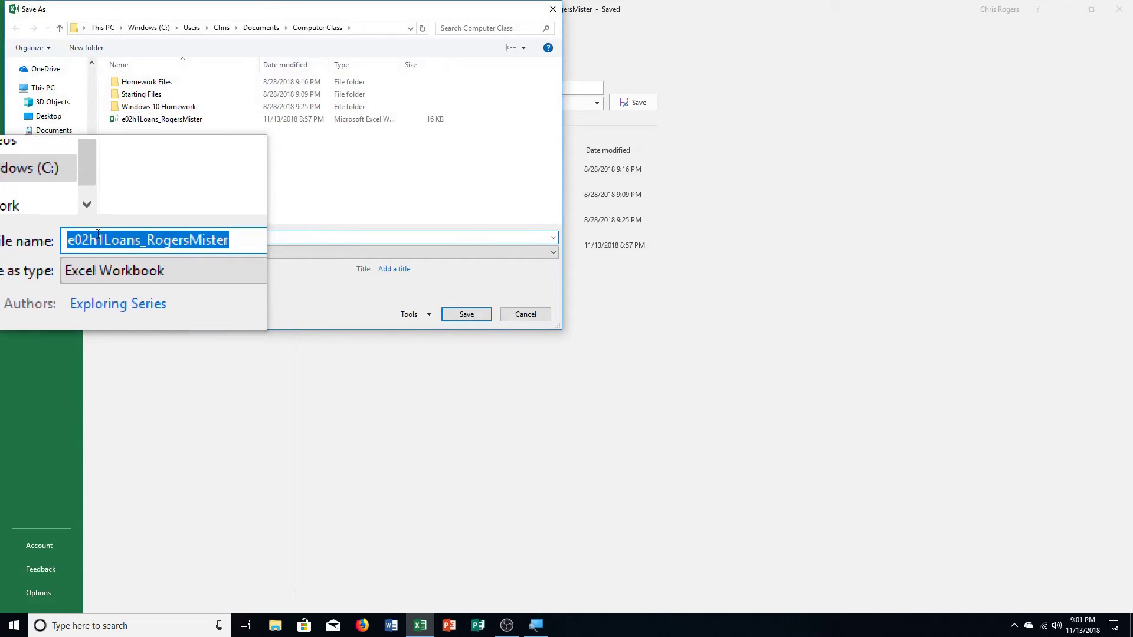
{"action": "left_click", "coordinate": [101, 236]}
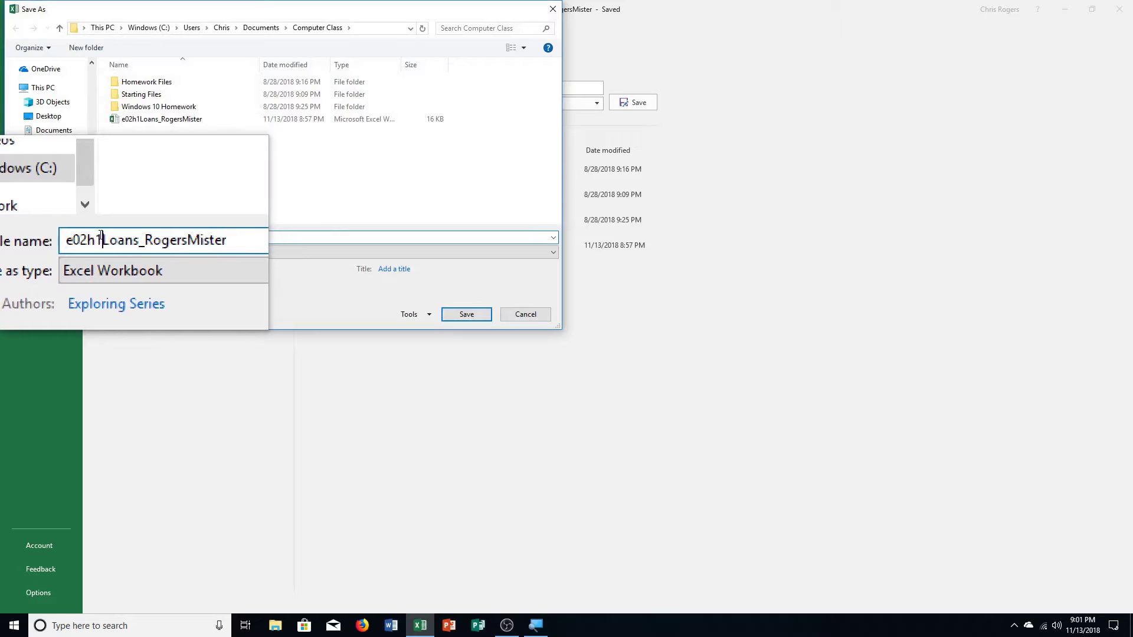
{"action": "key", "text": "BackSpace"}
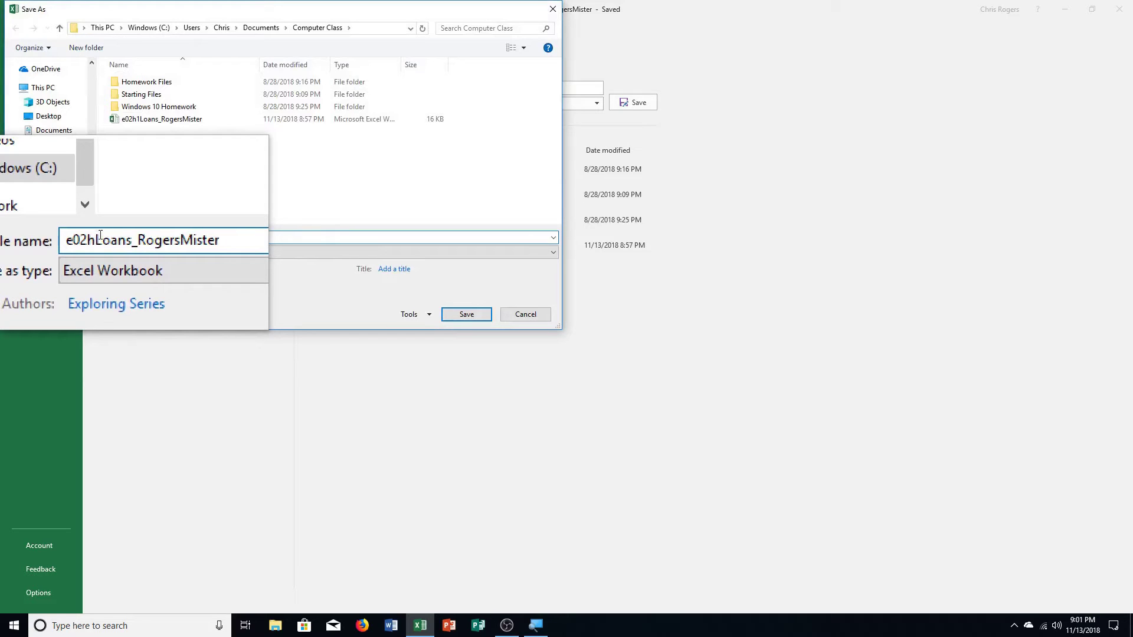
{"action": "type", "text": "2"}
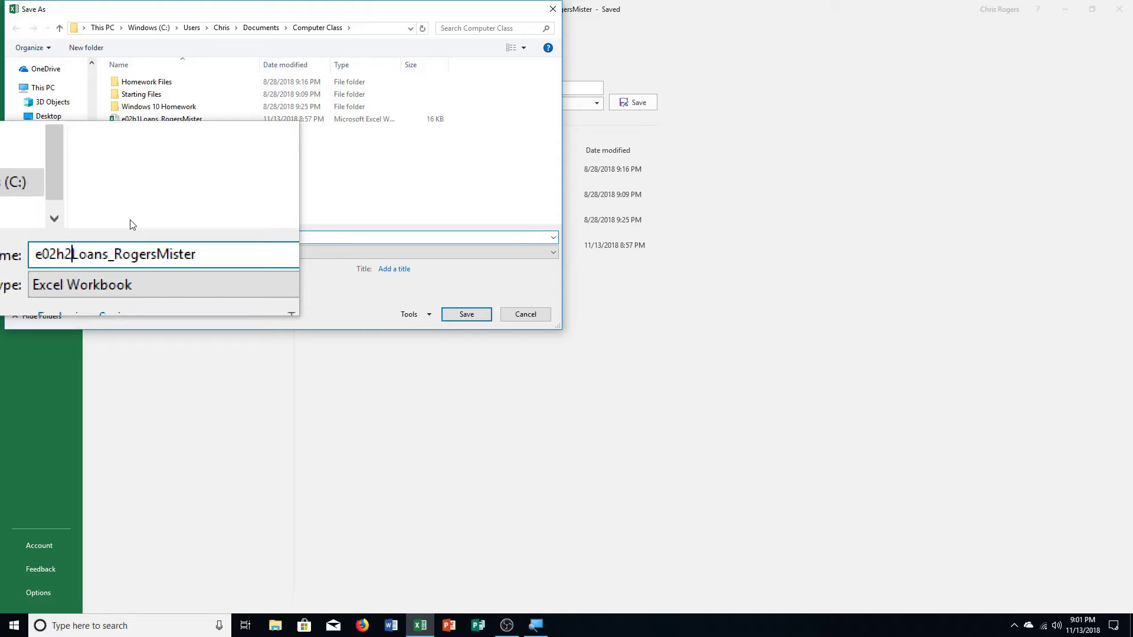
{"action": "key", "text": "Return"}
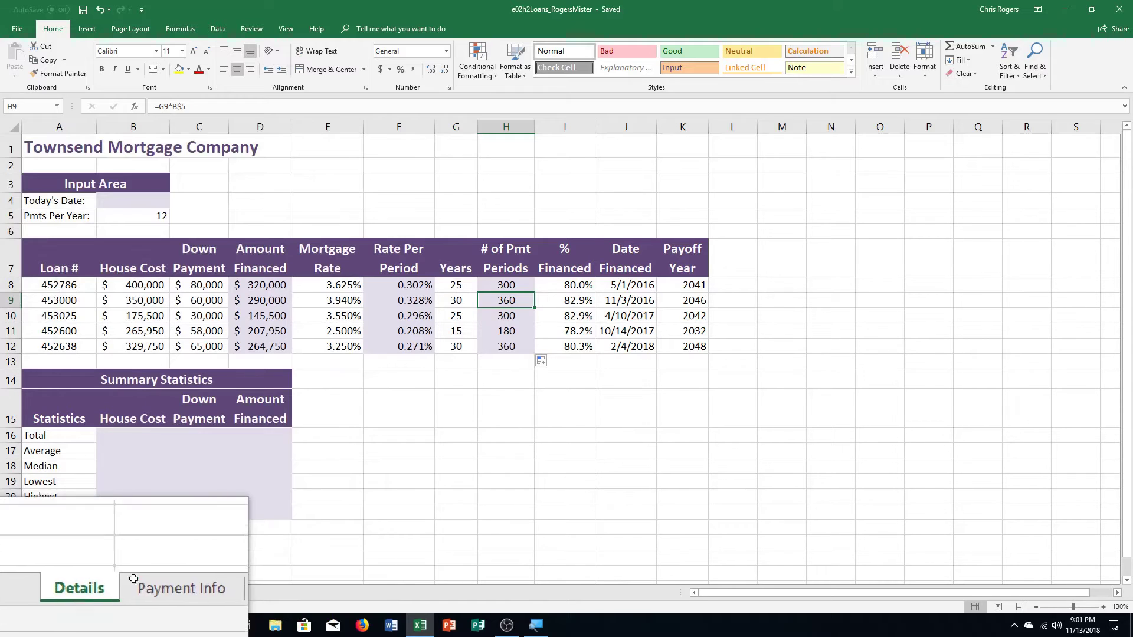
Total the House Cost values in B16 with =SUM(B8:B12), giving $1,521,200.
{"action": "left_click", "coordinate": [137, 436]}
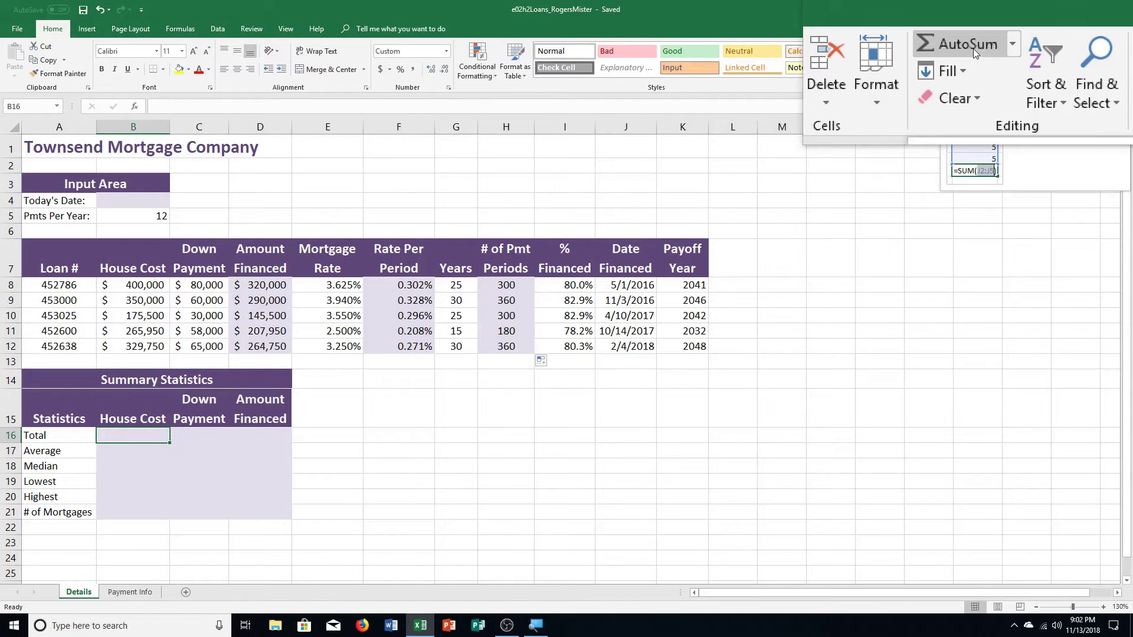
{"action": "left_click", "coordinate": [973, 48]}
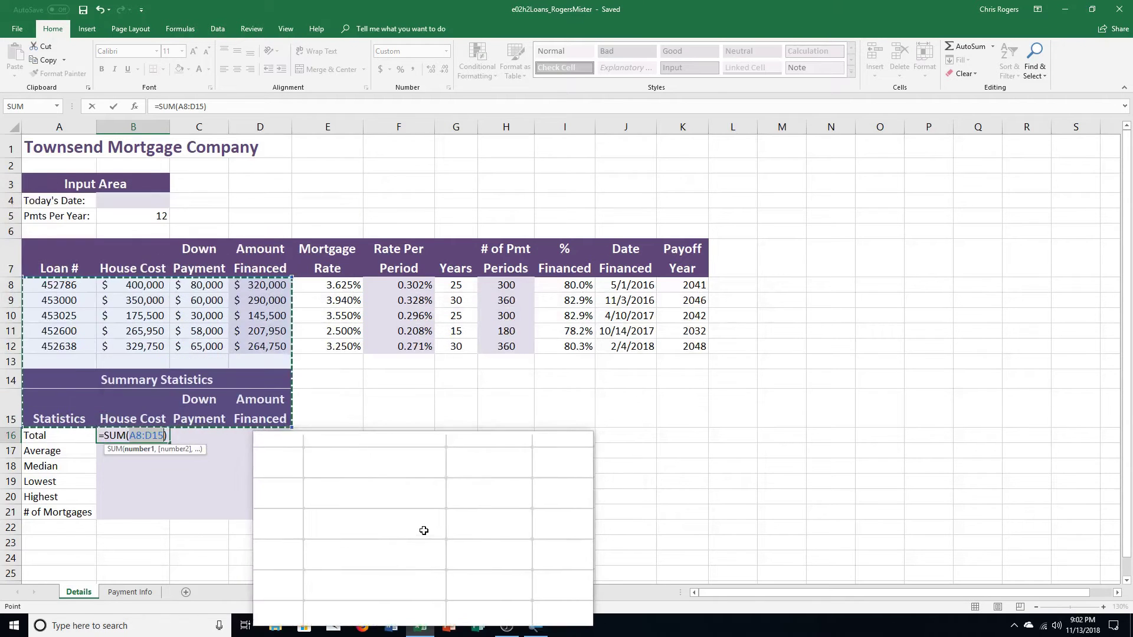
{"action": "left_click_drag", "start_coordinate": [133, 285], "coordinate": [132, 331]}
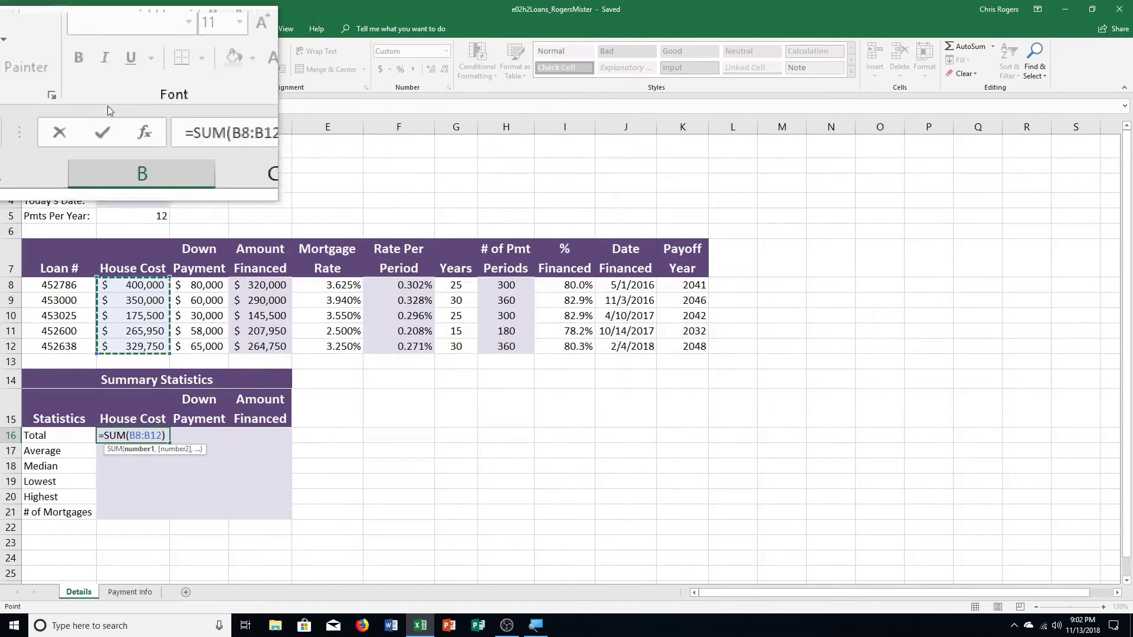
{"action": "left_click", "coordinate": [115, 106]}
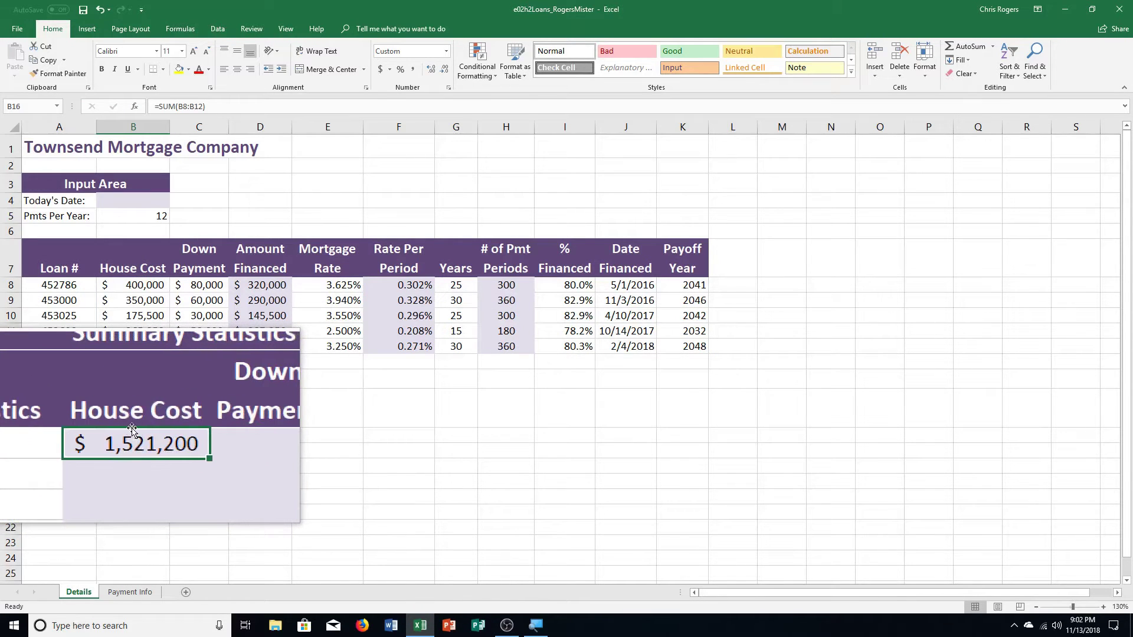
Save, then enter =AVERAGE(B8:B12) in B17 for a $304,240 average house cost.
{"action": "left_click", "coordinate": [84, 12]}
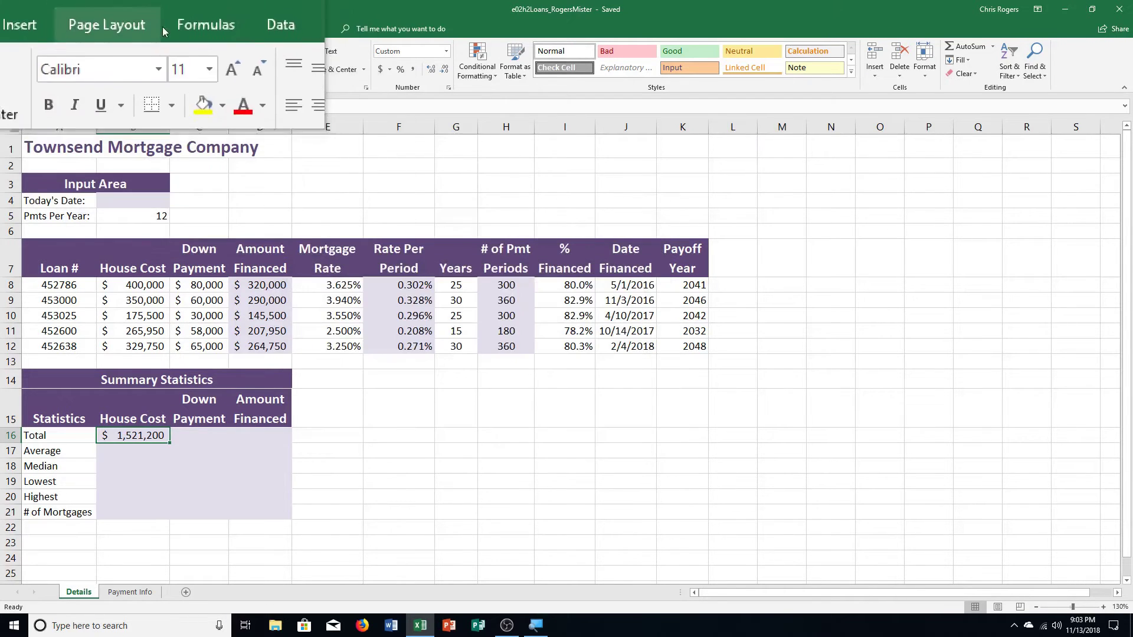
{"action": "left_click", "coordinate": [184, 27]}
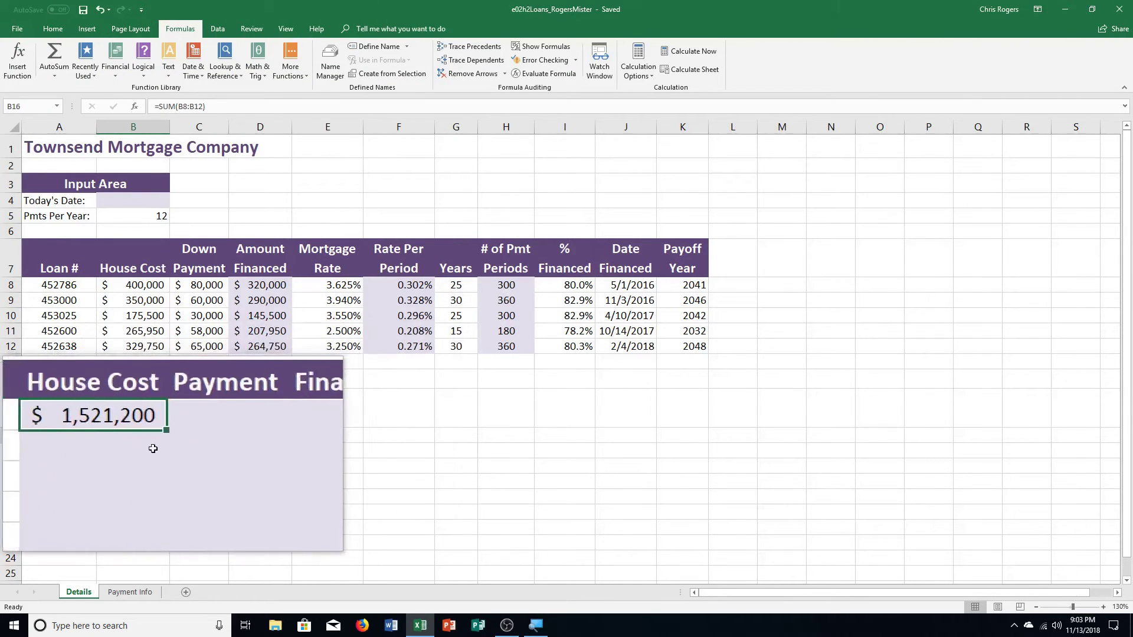
{"action": "left_click", "coordinate": [129, 450]}
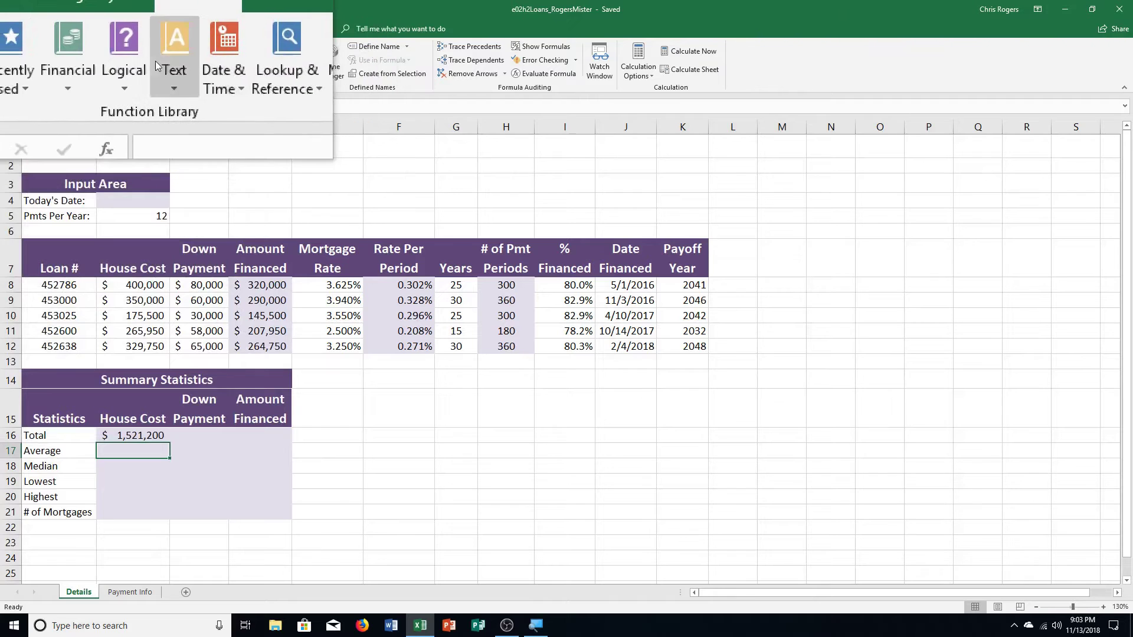
{"action": "left_click", "coordinate": [62, 79]}
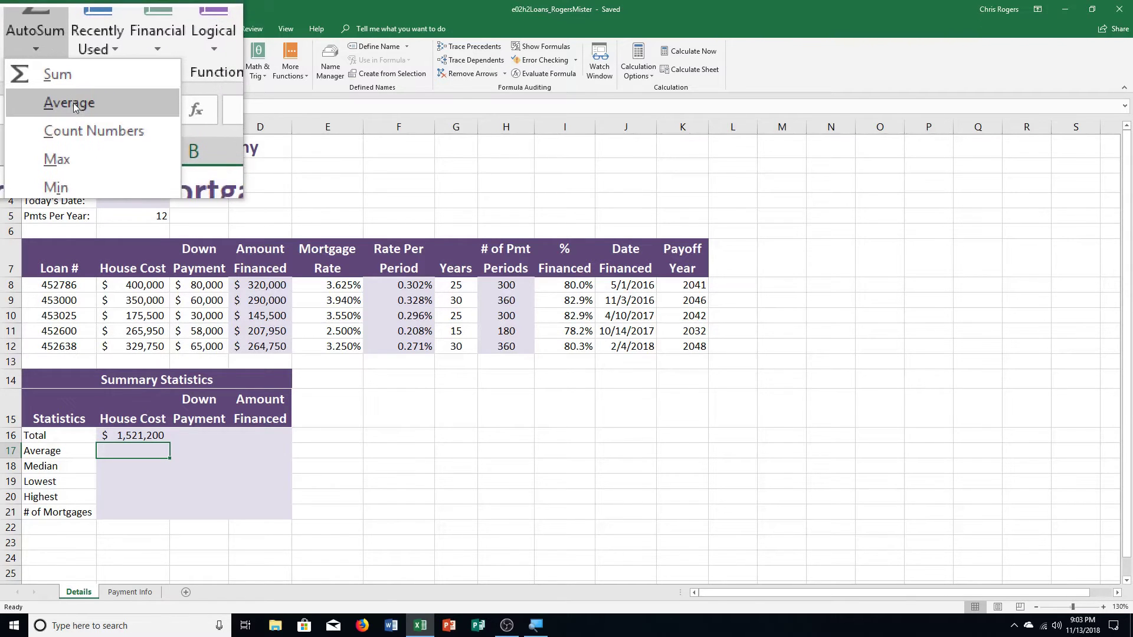
{"action": "left_click", "coordinate": [73, 103]}
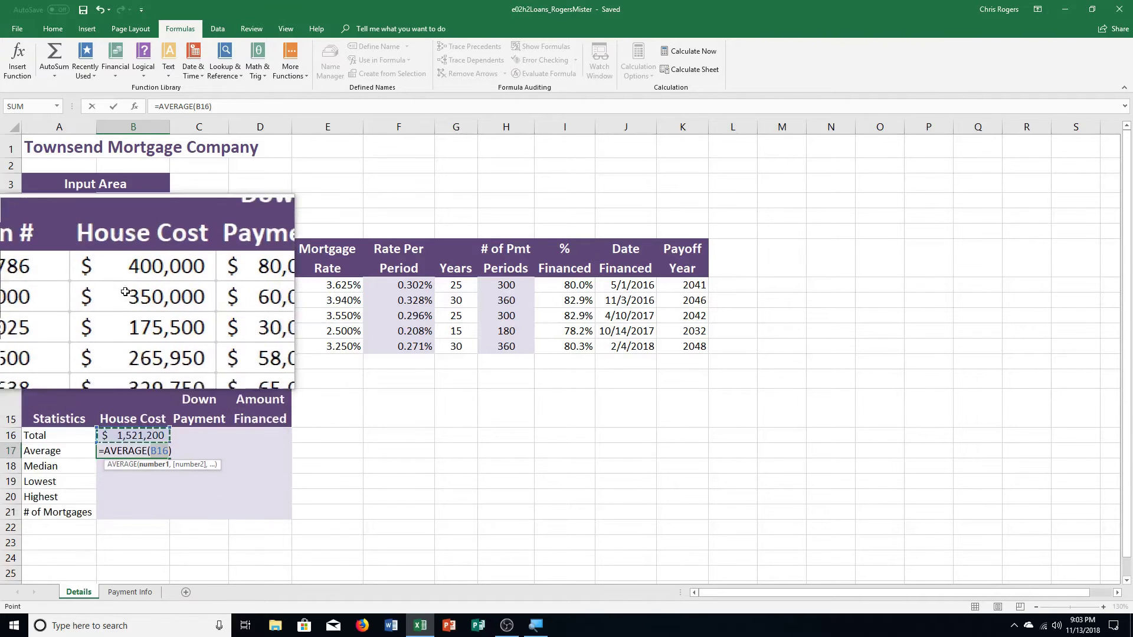
{"action": "left_click_drag", "start_coordinate": [128, 285], "coordinate": [133, 348]}
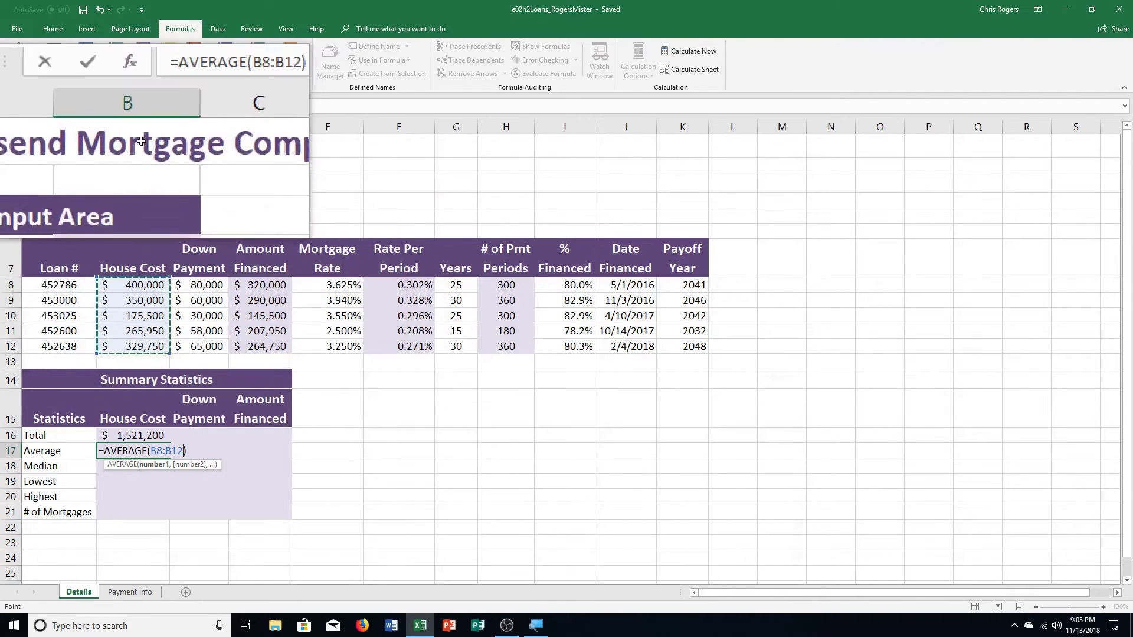
{"action": "left_click", "coordinate": [117, 108]}
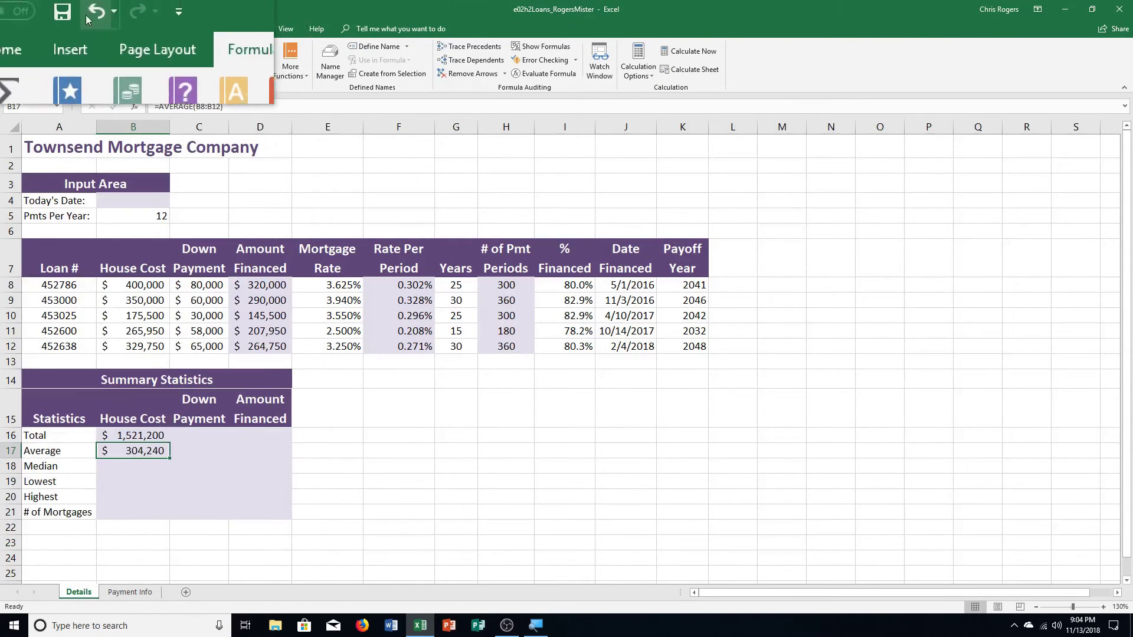
Save the workbook and move down to the House Cost median cell B18.
{"action": "left_click", "coordinate": [82, 17]}
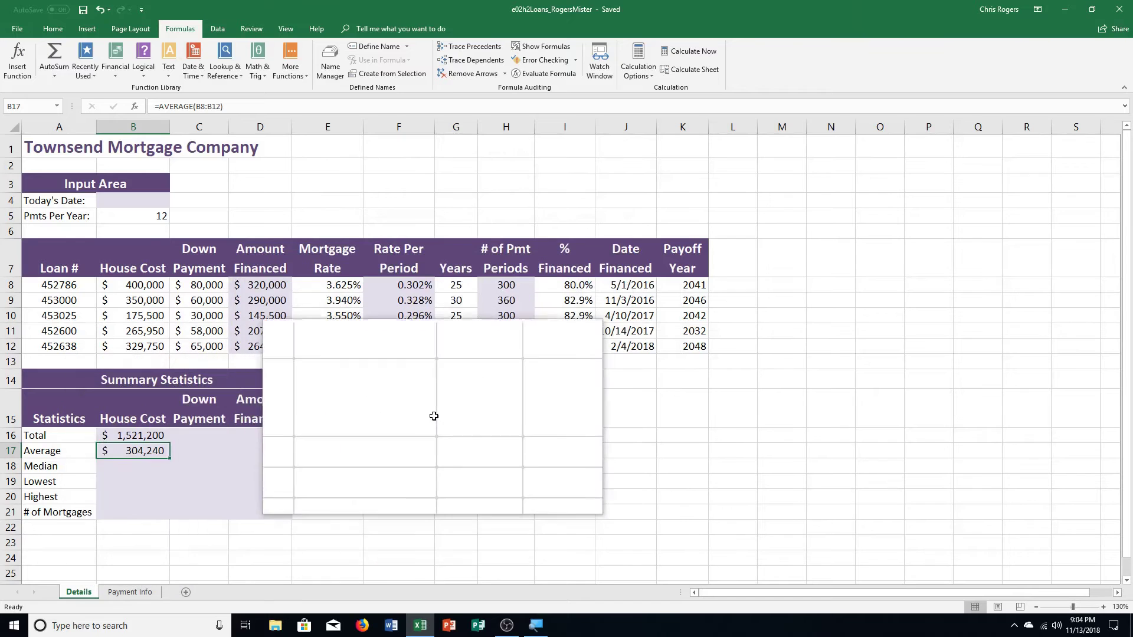
{"action": "key", "text": "Down"}
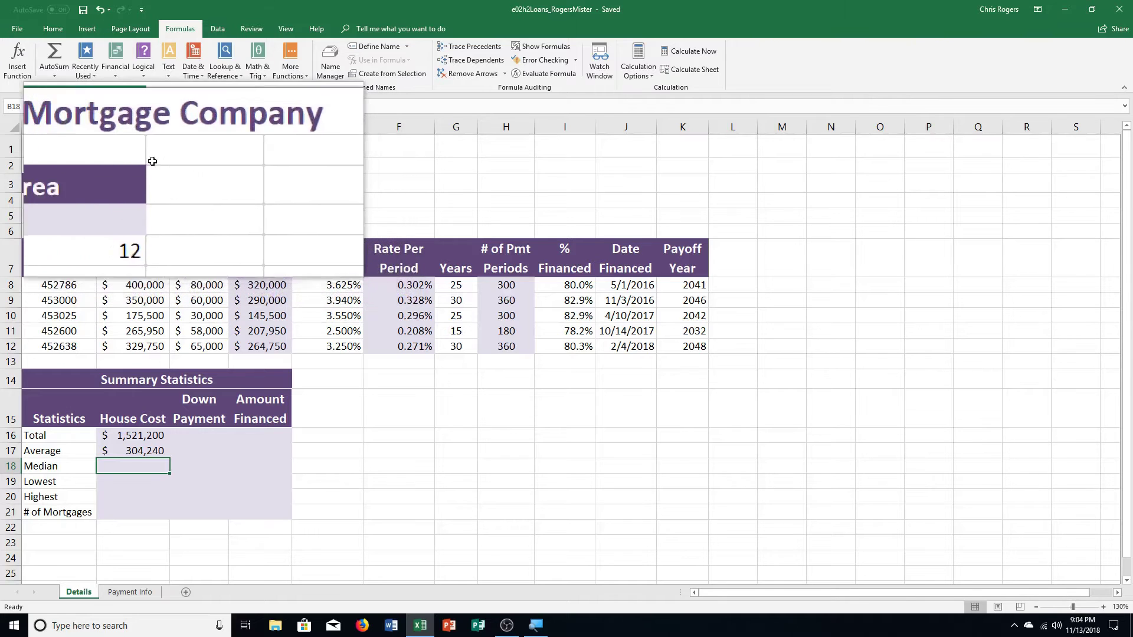
Search the function list for 'medi' and choose MEDIAN for cell B18.
{"action": "left_click", "coordinate": [10, 53]}
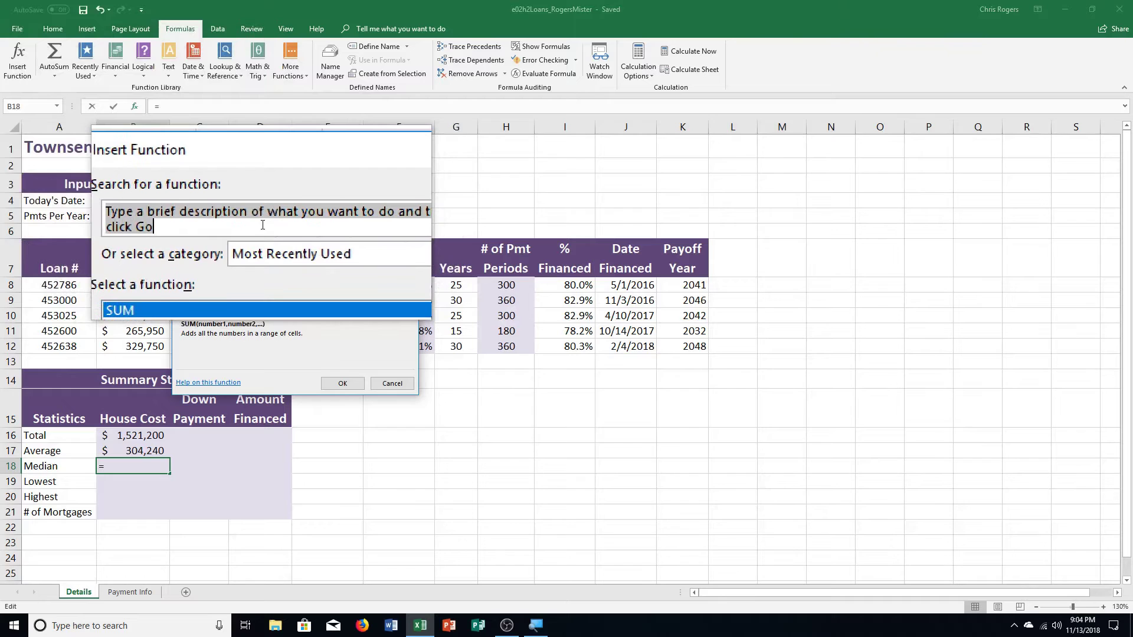
{"action": "type", "text": "median"}
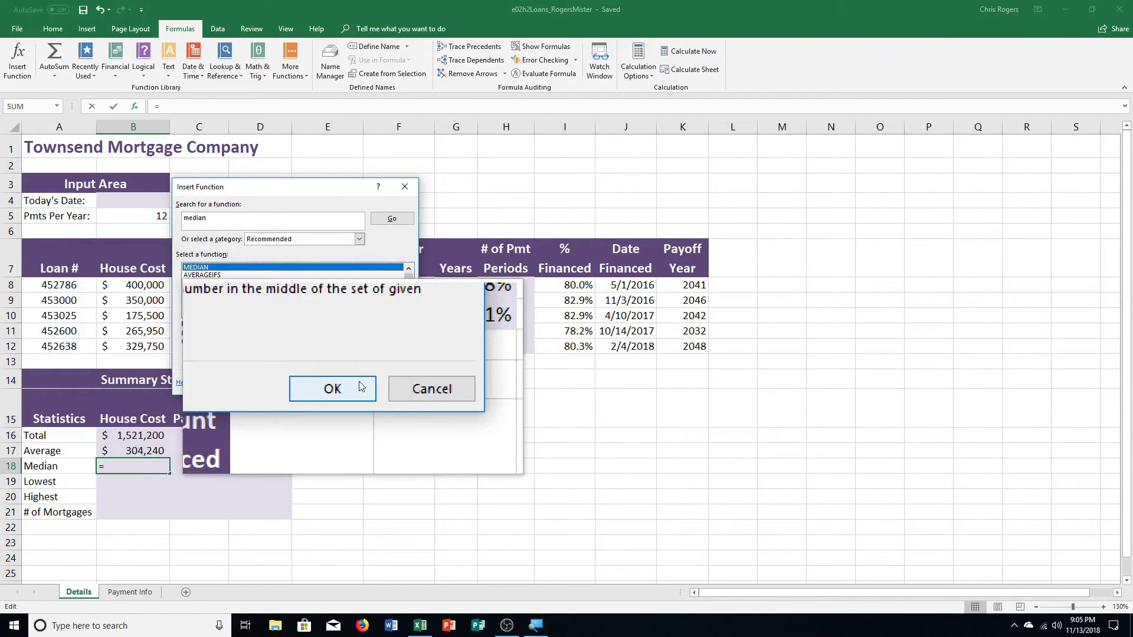
{"action": "left_click", "coordinate": [360, 384]}
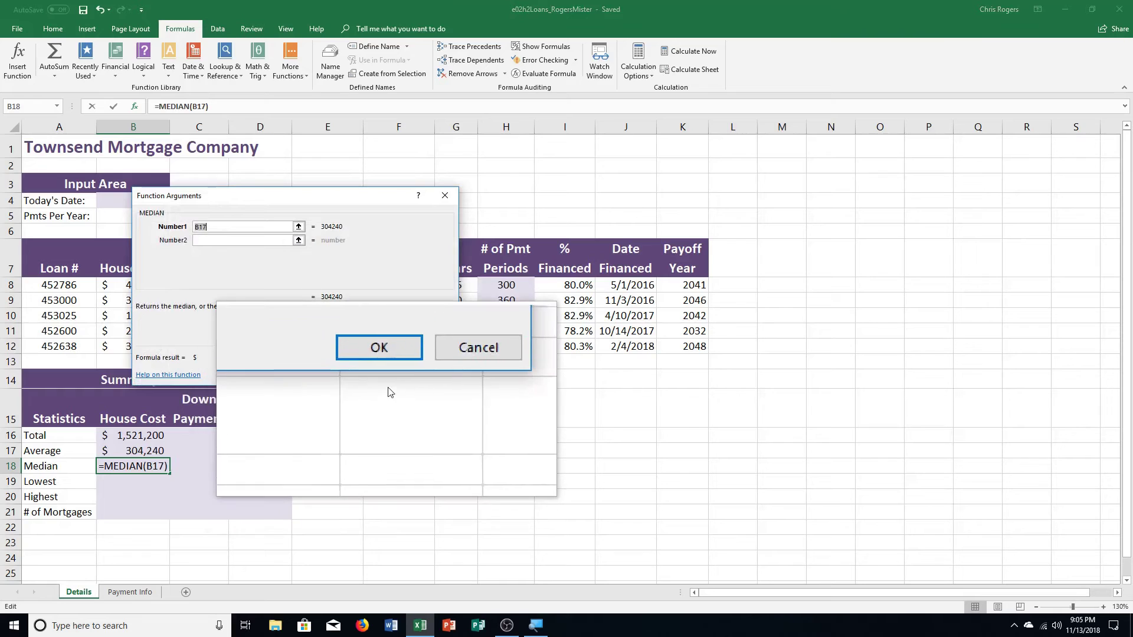
Accept the provisional MEDIAN(B17) arguments, then reopen them for B18 to fix the range.
{"action": "left_click", "coordinate": [384, 373]}
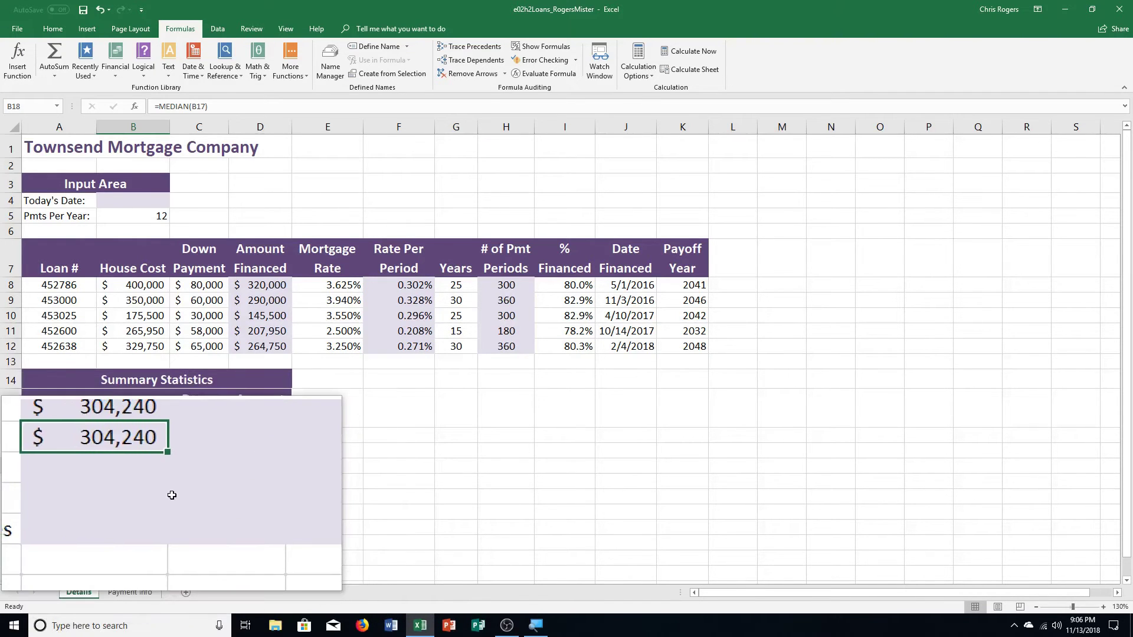
{"action": "left_click", "coordinate": [18, 68]}
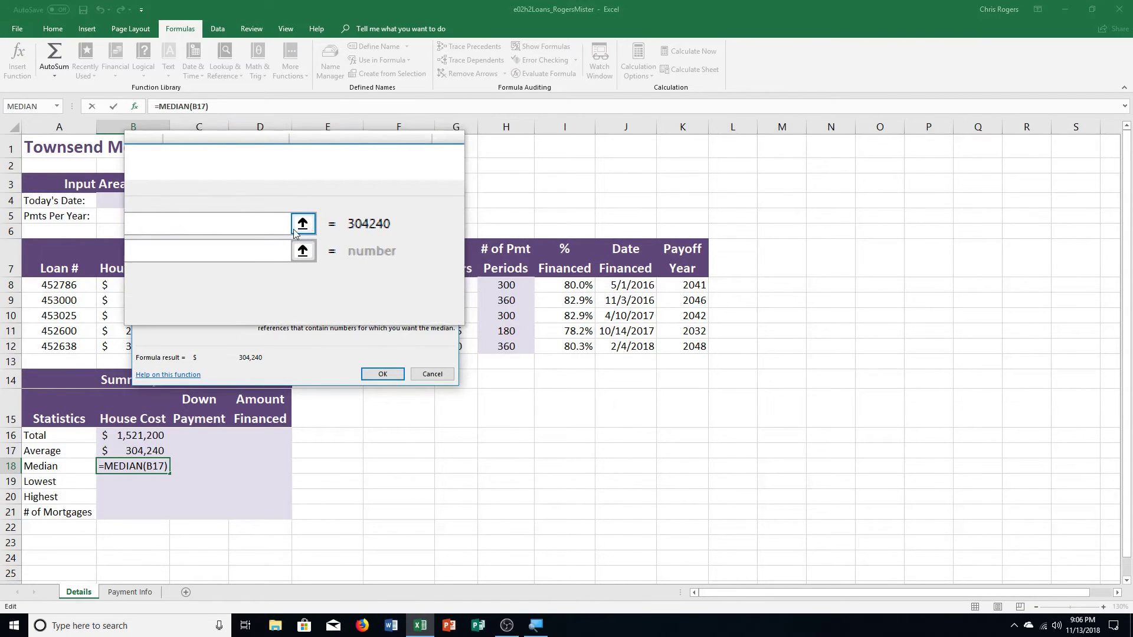
Set the MEDIAN range to B8:B12 for a $329,750 median, save, and move to B19.
{"action": "left_click", "coordinate": [295, 228]}
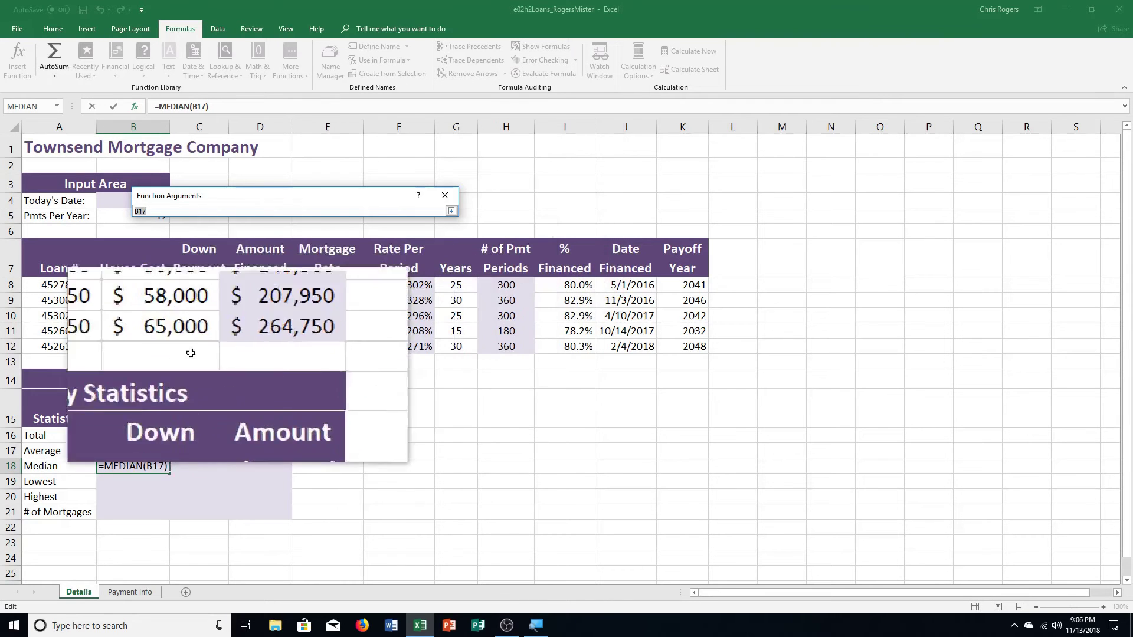
{"action": "left_click_drag", "start_coordinate": [126, 285], "coordinate": [164, 354]}
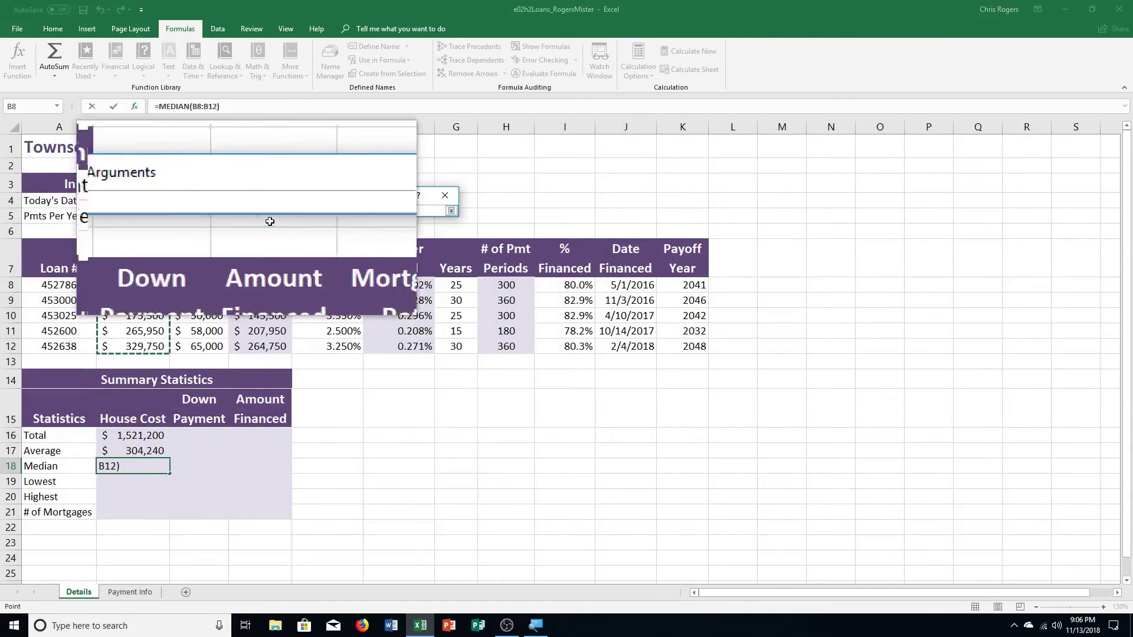
{"action": "left_click", "coordinate": [454, 213]}
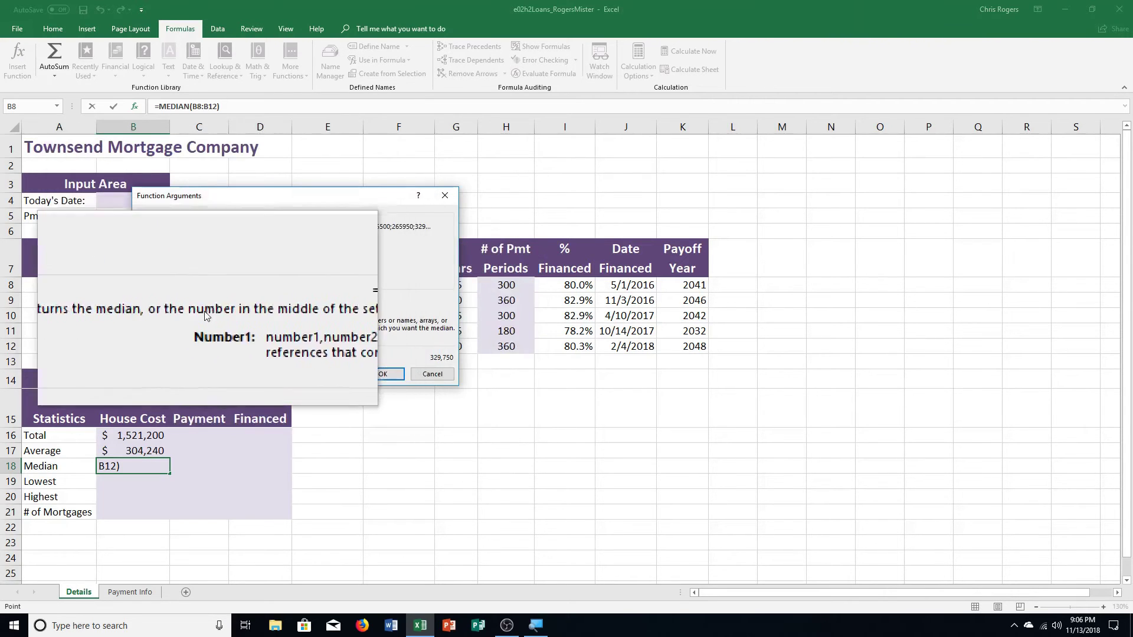
{"action": "left_click", "coordinate": [384, 382]}
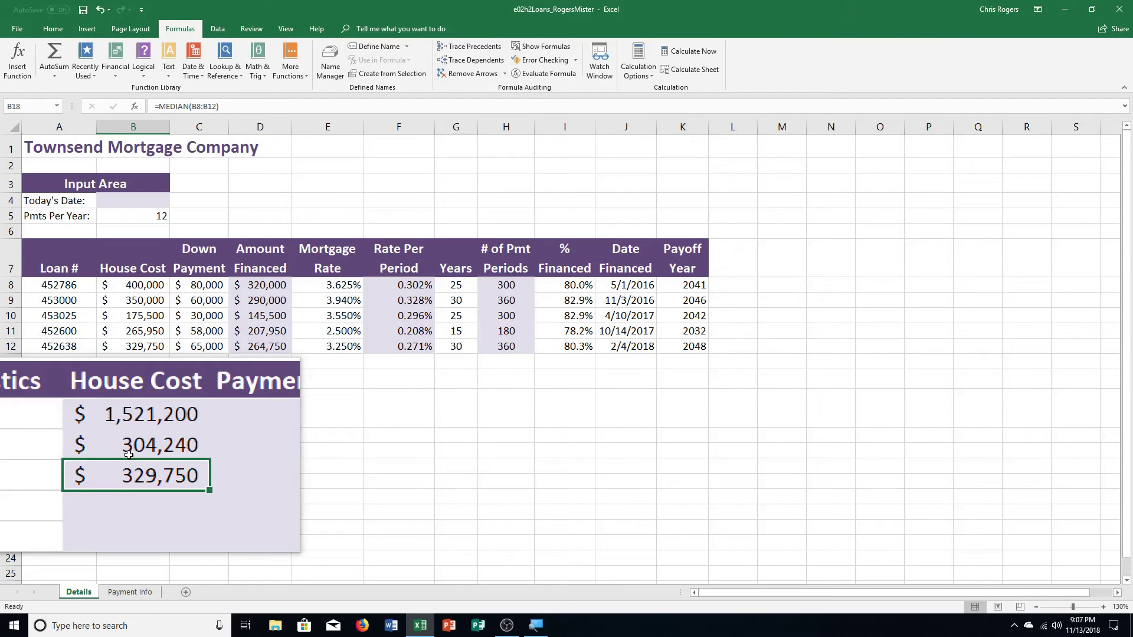
{"action": "left_click", "coordinate": [83, 10]}
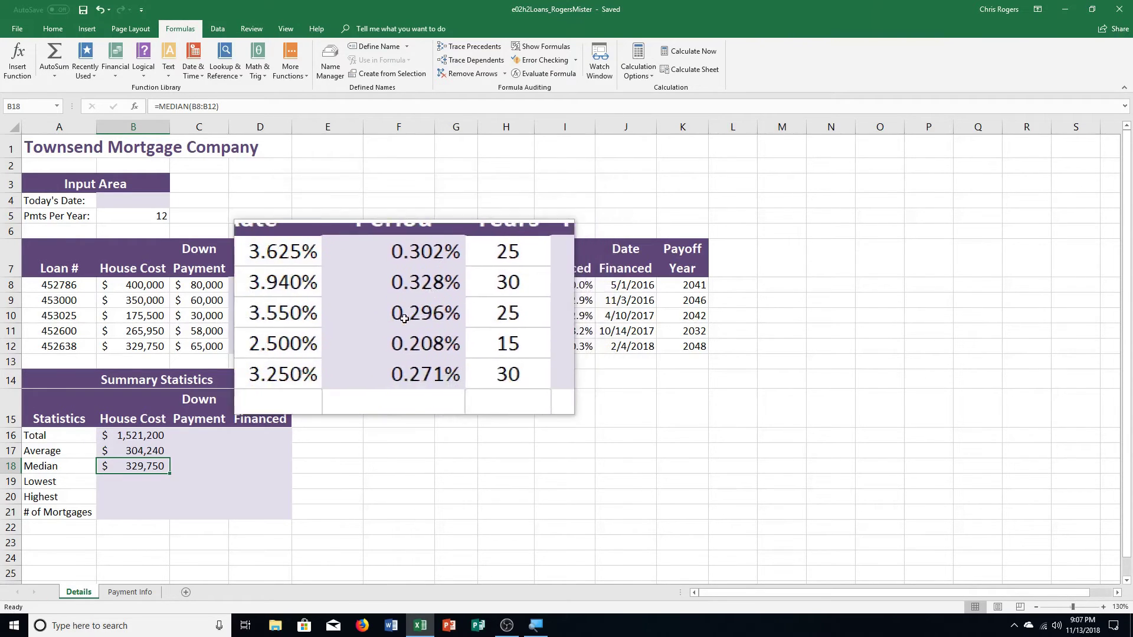
{"action": "key", "text": "Down"}
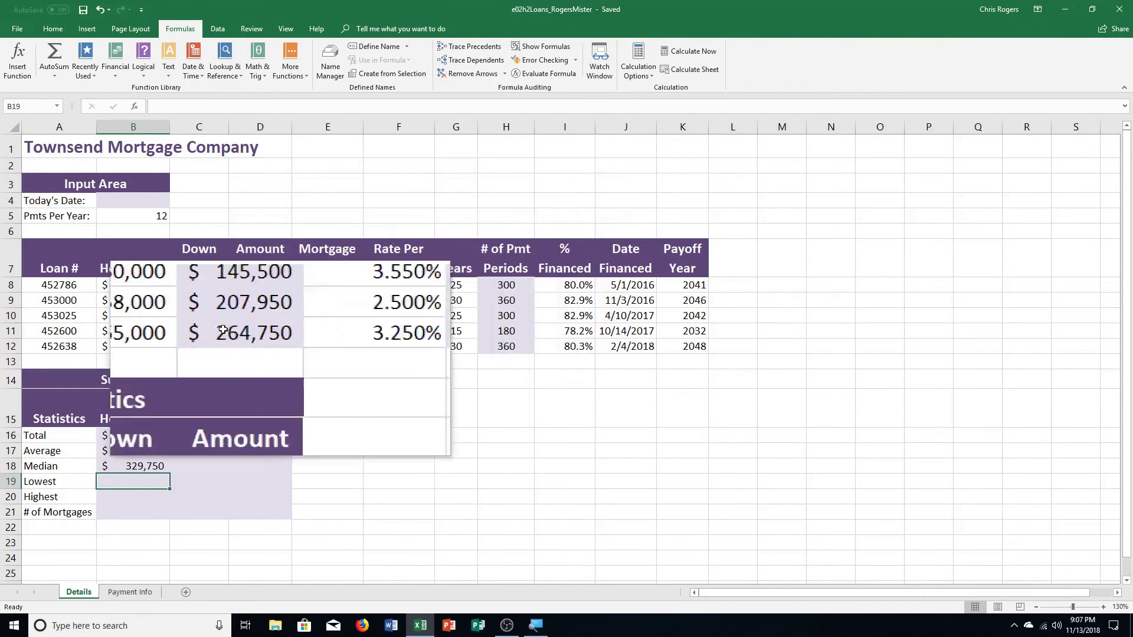
Enter =MIN(B8:B12) in B19, showing the $175,500 lowest house cost.
{"action": "left_click", "coordinate": [51, 62]}
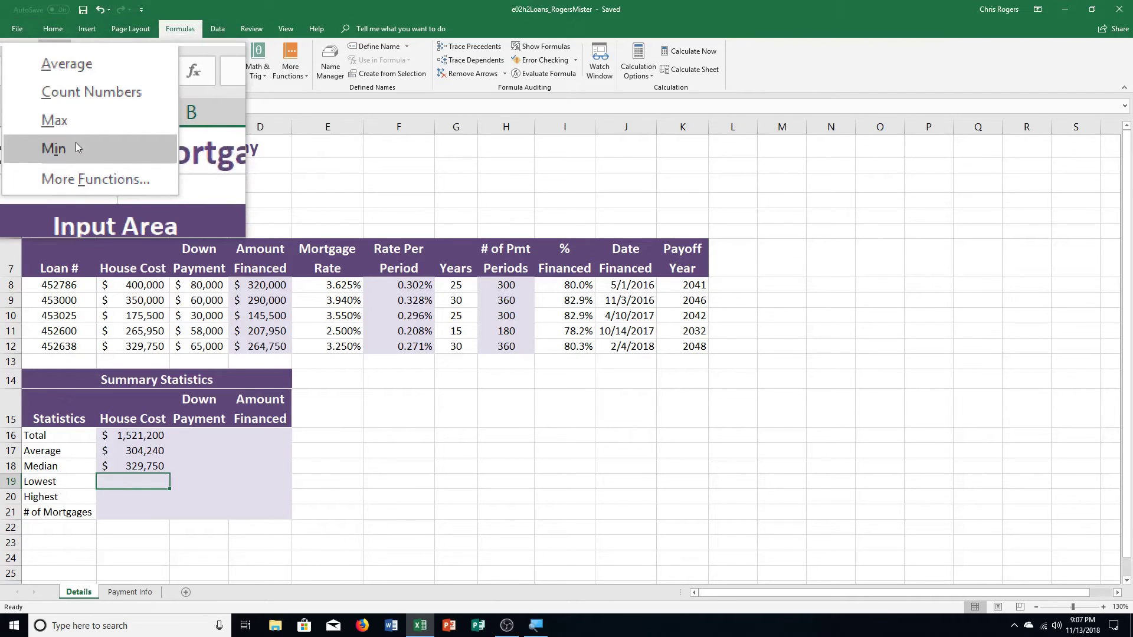
{"action": "left_click", "coordinate": [76, 143]}
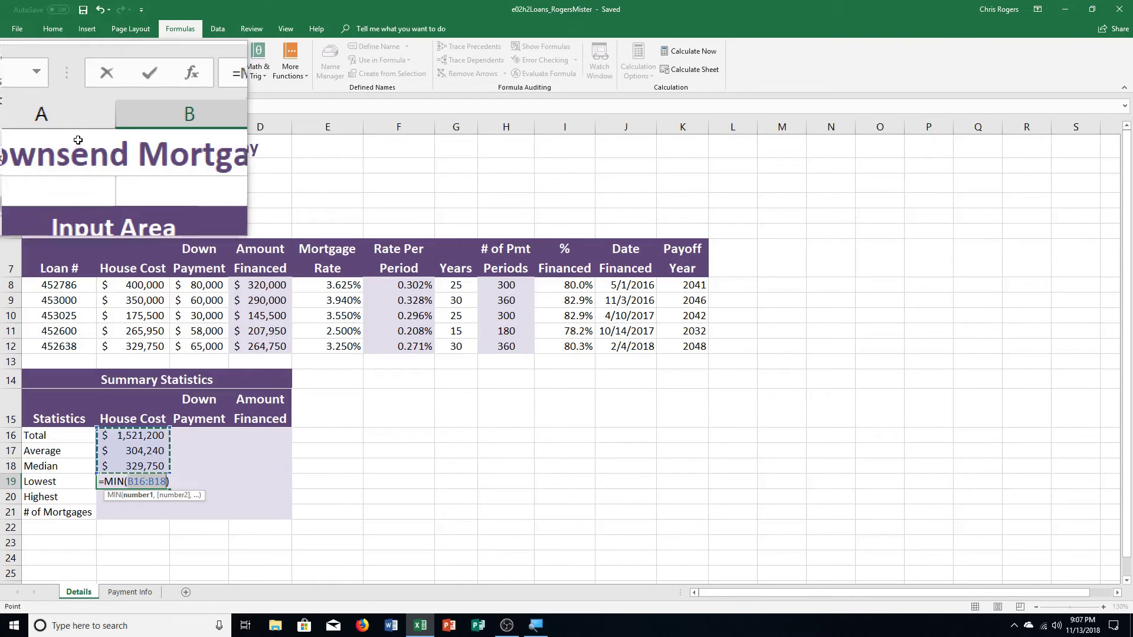
{"action": "left_click_drag", "start_coordinate": [118, 285], "coordinate": [135, 342]}
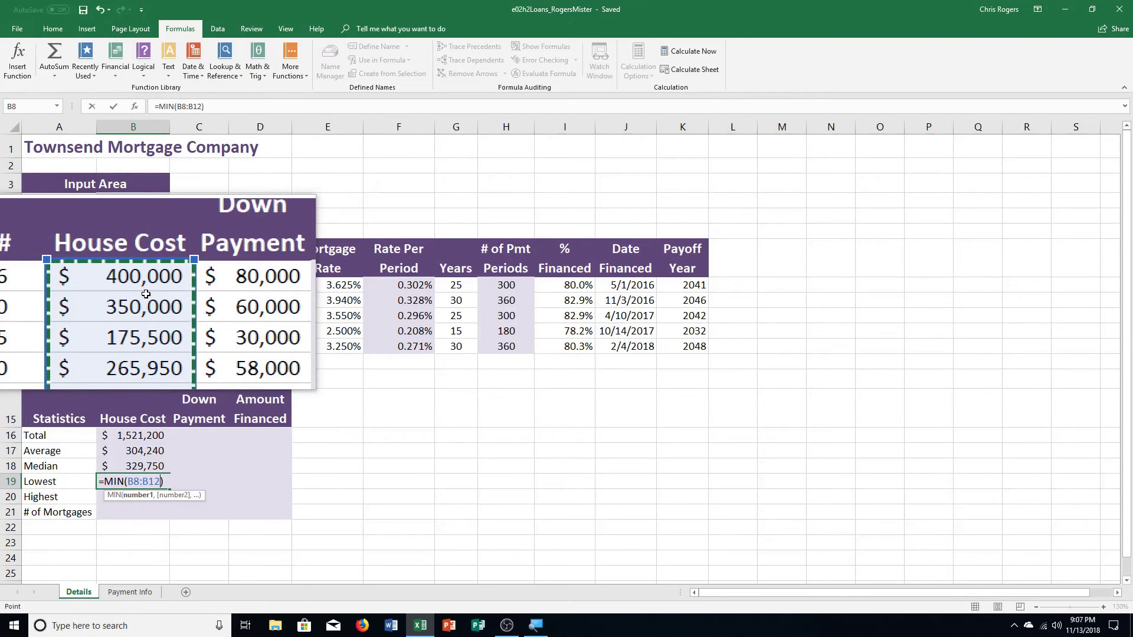
{"action": "key", "text": "Return"}
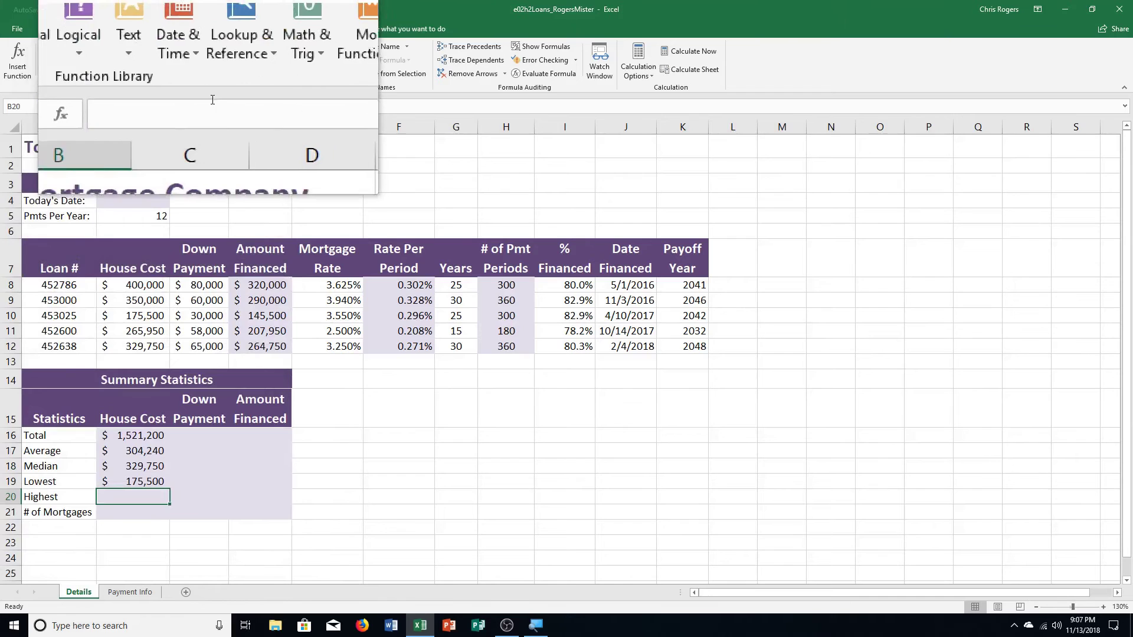
Enter =MAX(B8:B12) in B20, showing the $400,000 highest house cost.
{"action": "left_click", "coordinate": [53, 69]}
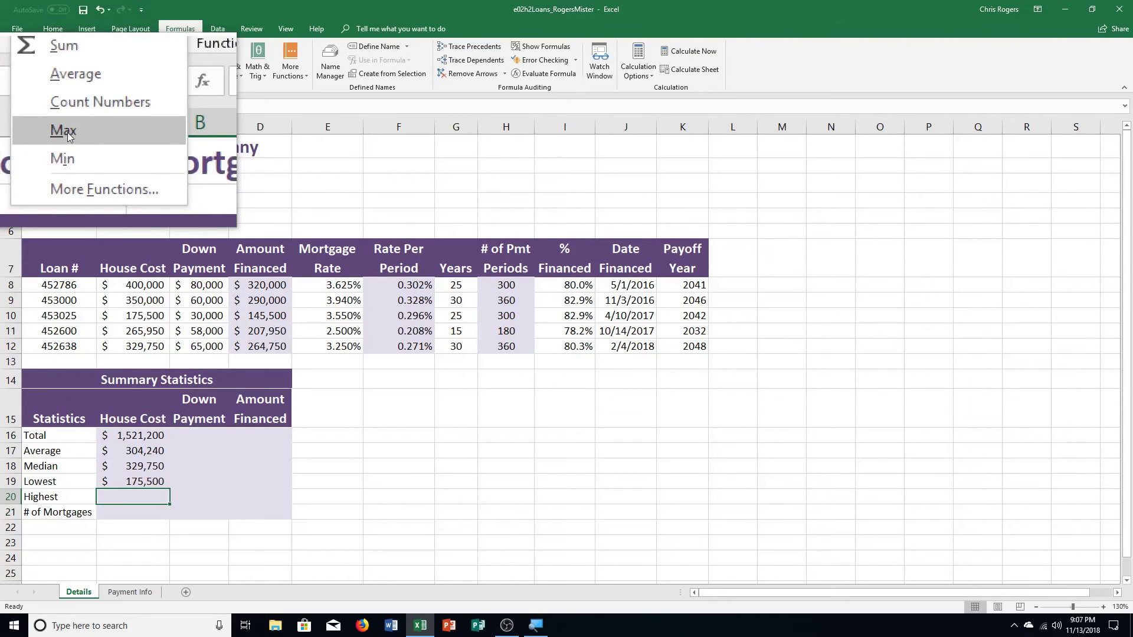
{"action": "left_click", "coordinate": [68, 133]}
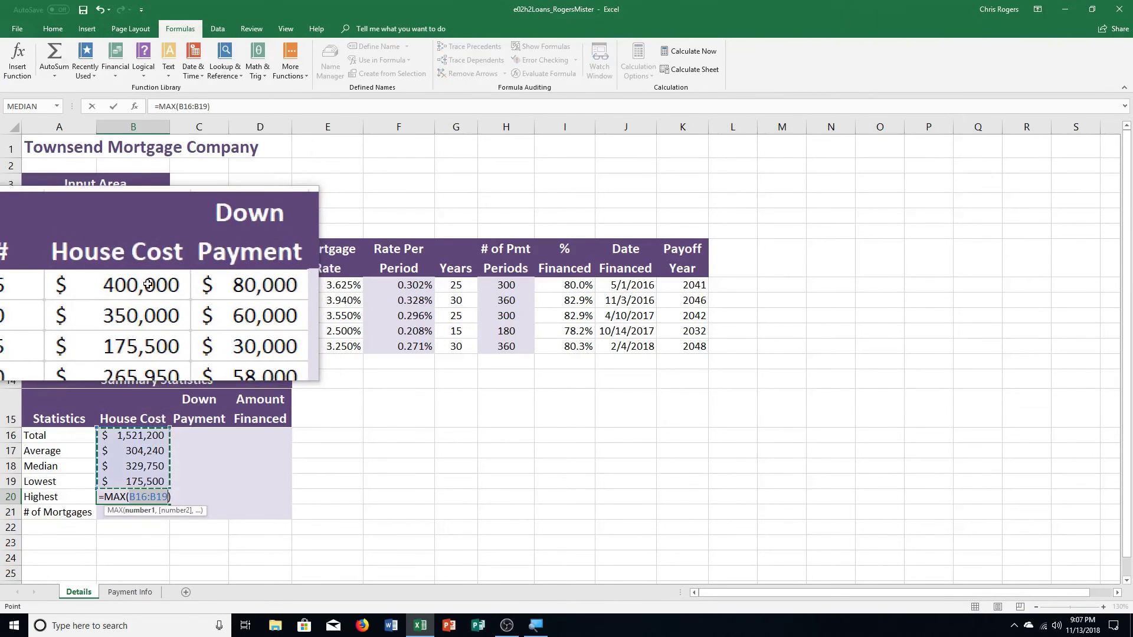
{"action": "left_click_drag", "start_coordinate": [148, 285], "coordinate": [145, 346]}
{"action": "key", "text": "Return"}
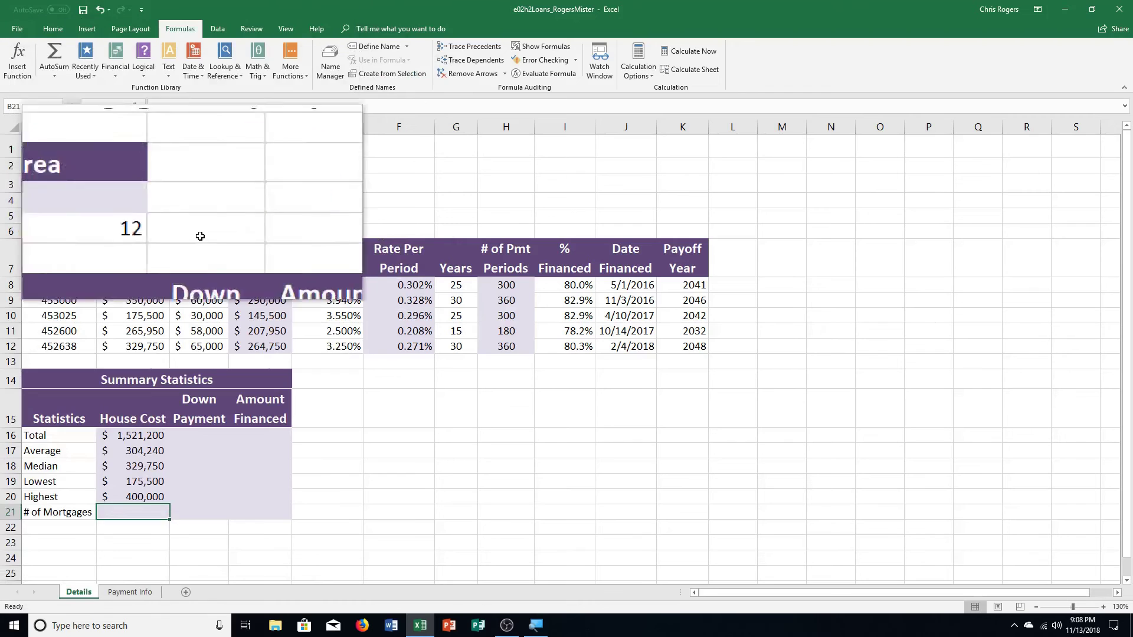
Enter =COUNT(B8:B12) in B21 so the mortgage count reads 5.
{"action": "type", "text": "=COUNT(B"}
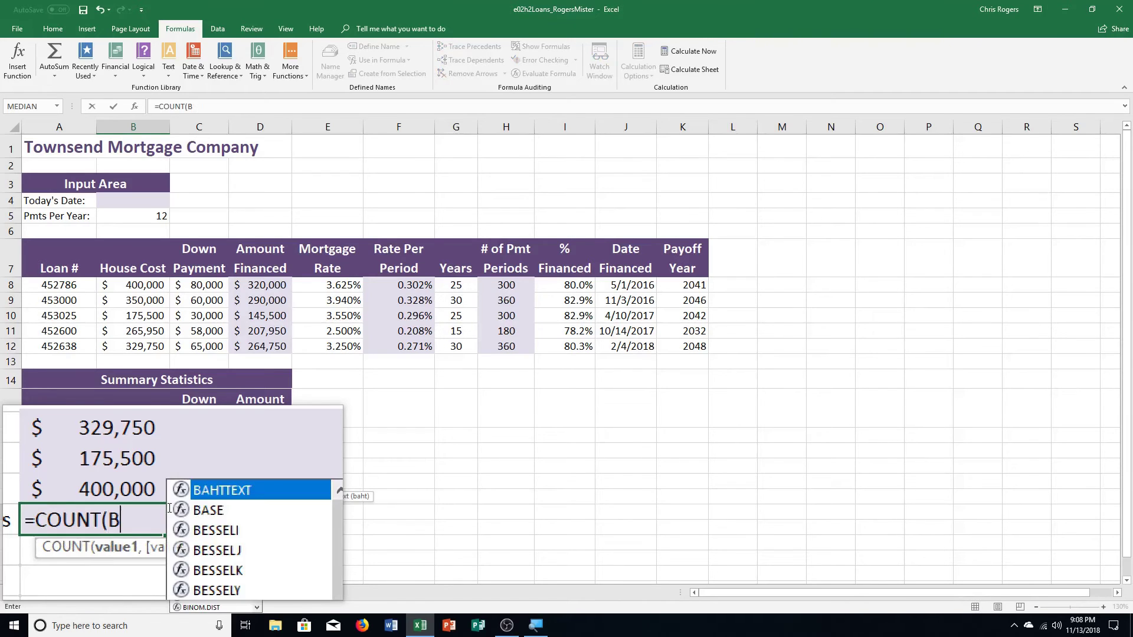
{"action": "type", "text": "8:B12)"}
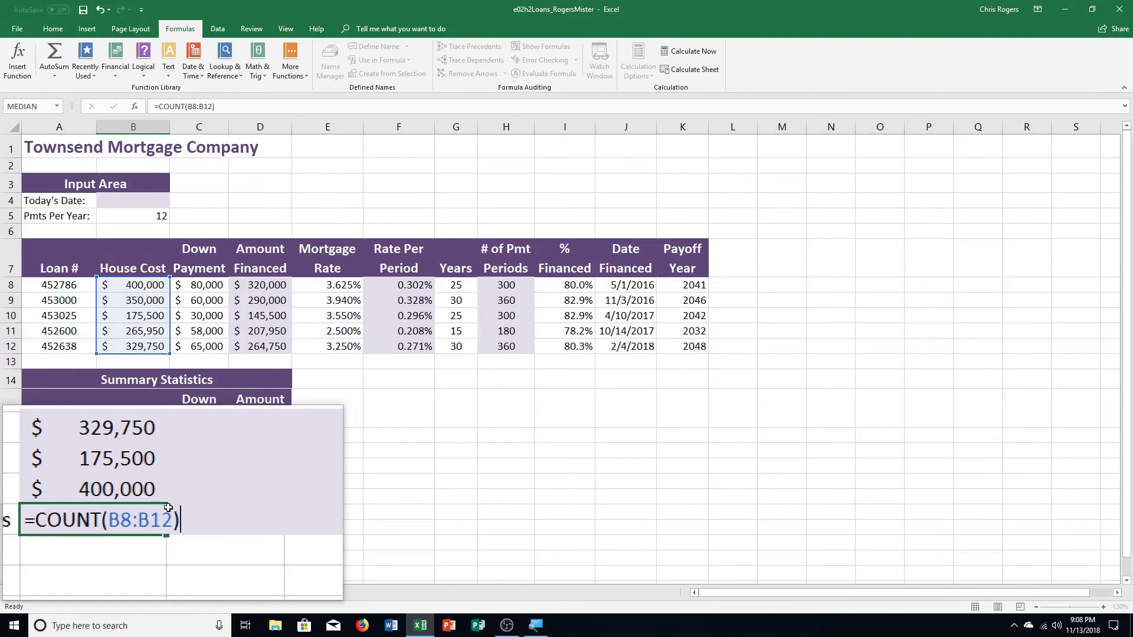
{"action": "key", "text": "Return"}
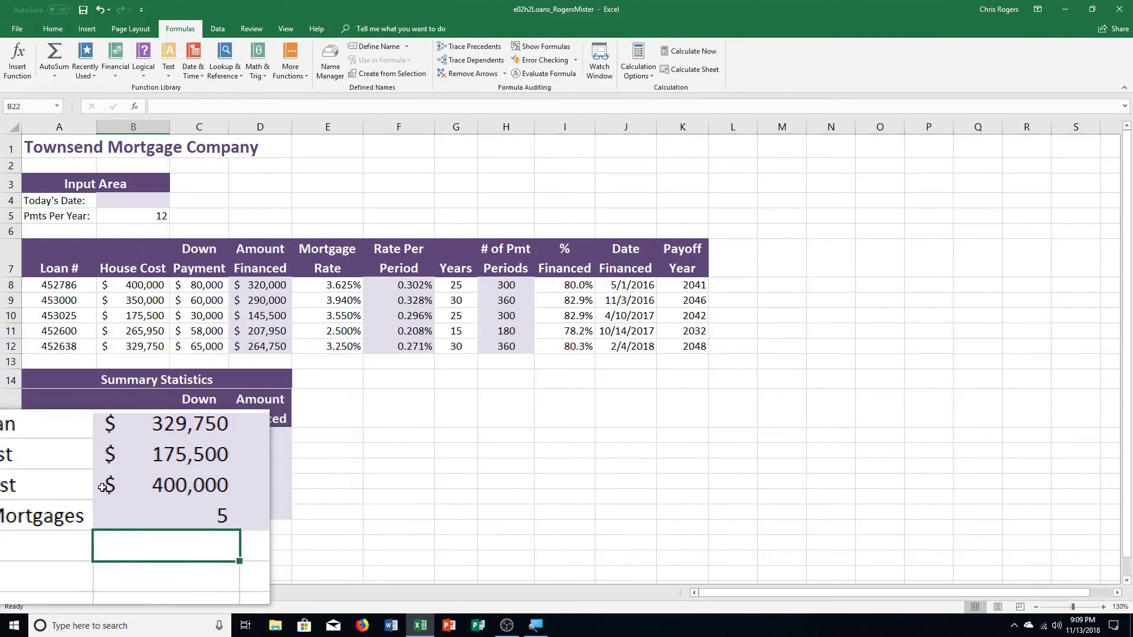
Fill the six House Cost statistics in B16:B21 right into the Down Payment and Amount Financed columns.
{"action": "left_click", "coordinate": [133, 433]}
{"action": "left_click_drag", "start_coordinate": [134, 435], "coordinate": [130, 512]}
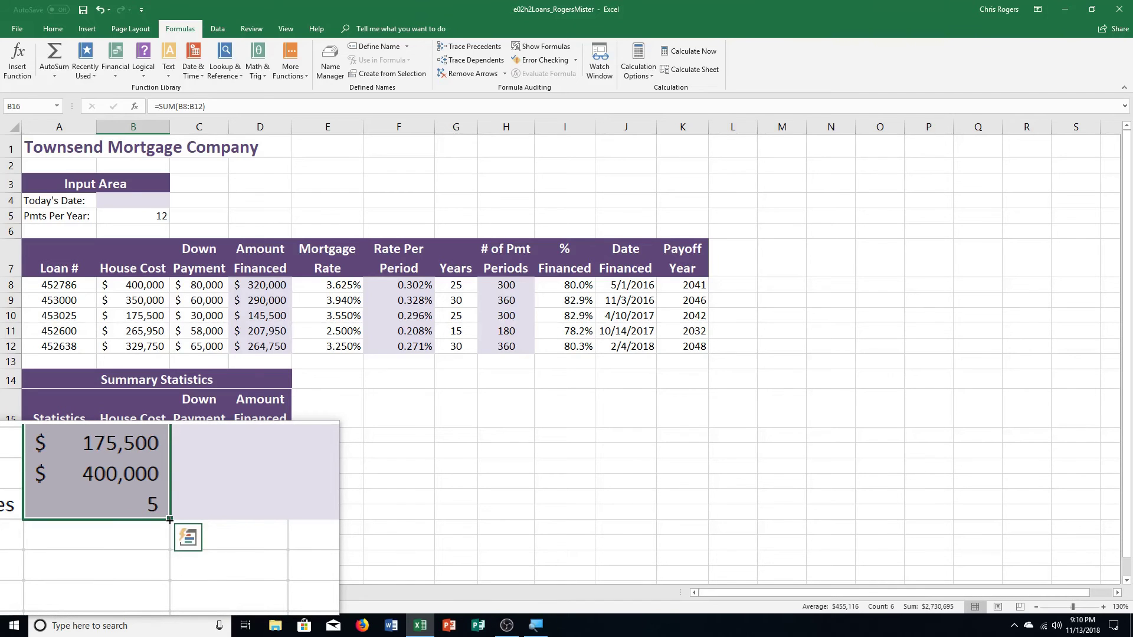
{"action": "left_click_drag", "start_coordinate": [170, 519], "coordinate": [271, 517]}
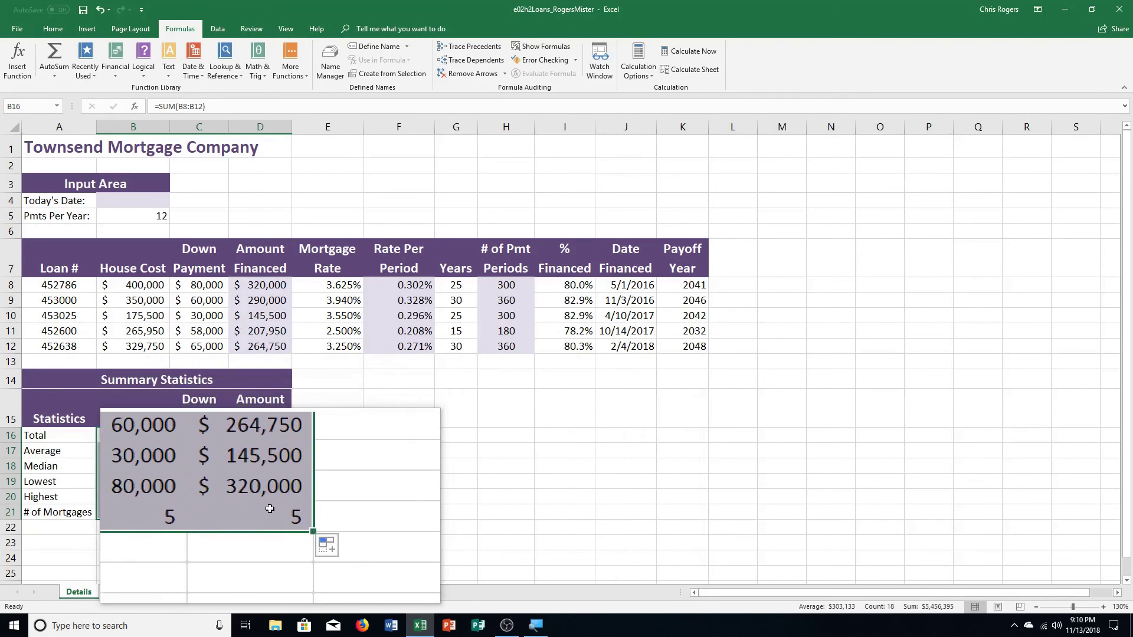
{"action": "left_click", "coordinate": [270, 509]}
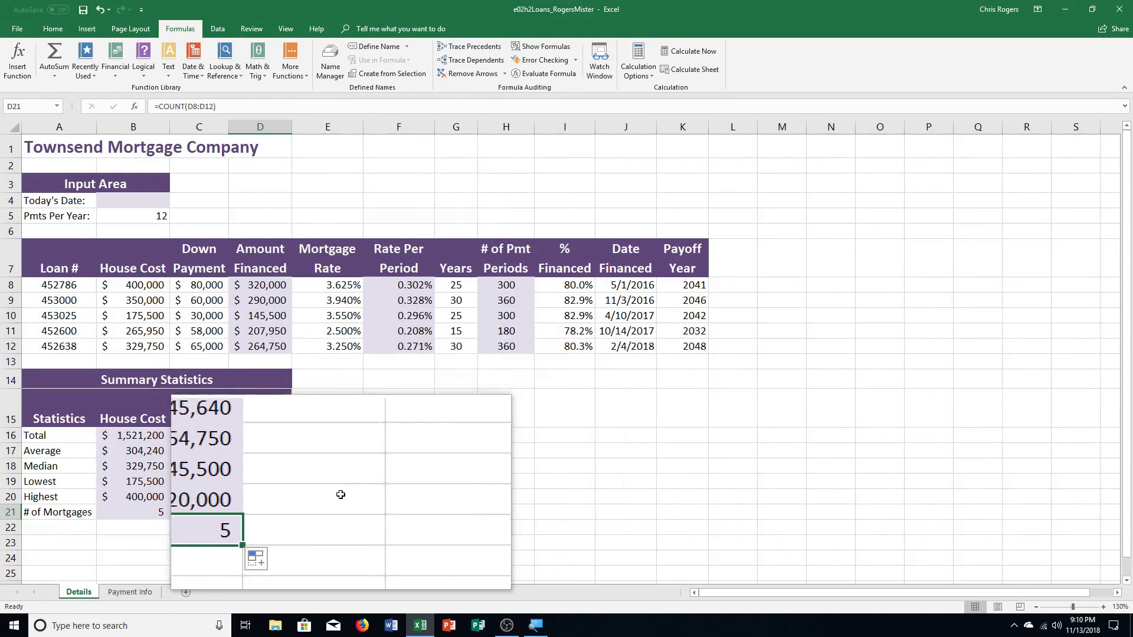
Enter 425000 as the second loan's house cost in B9 and save the workbook.
{"action": "left_click", "coordinate": [143, 303]}
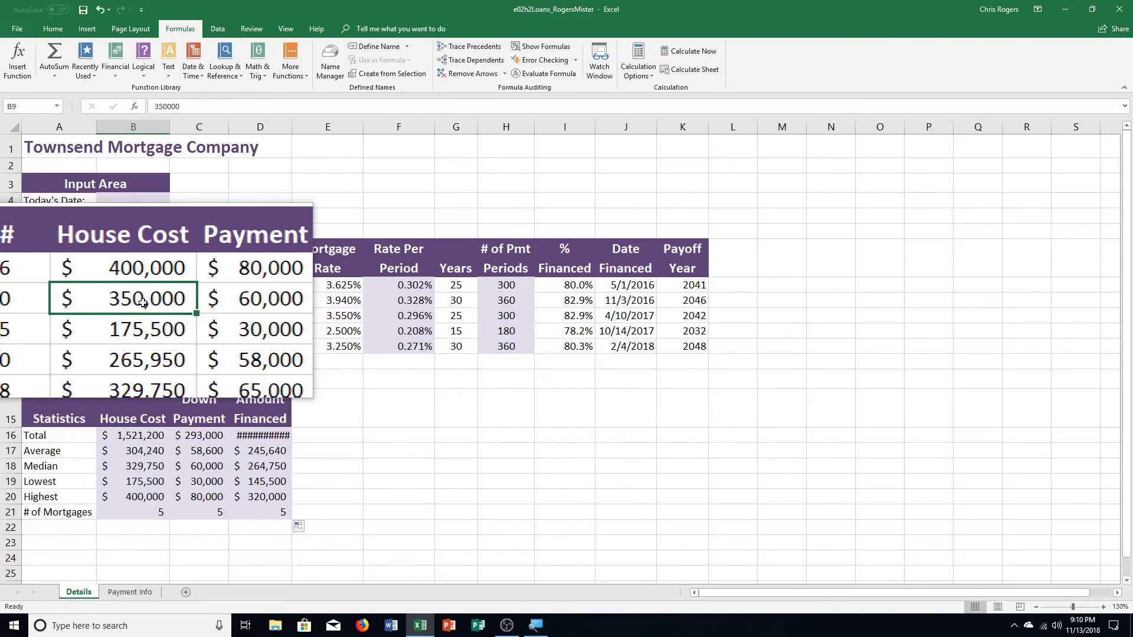
{"action": "type", "text": "425"}
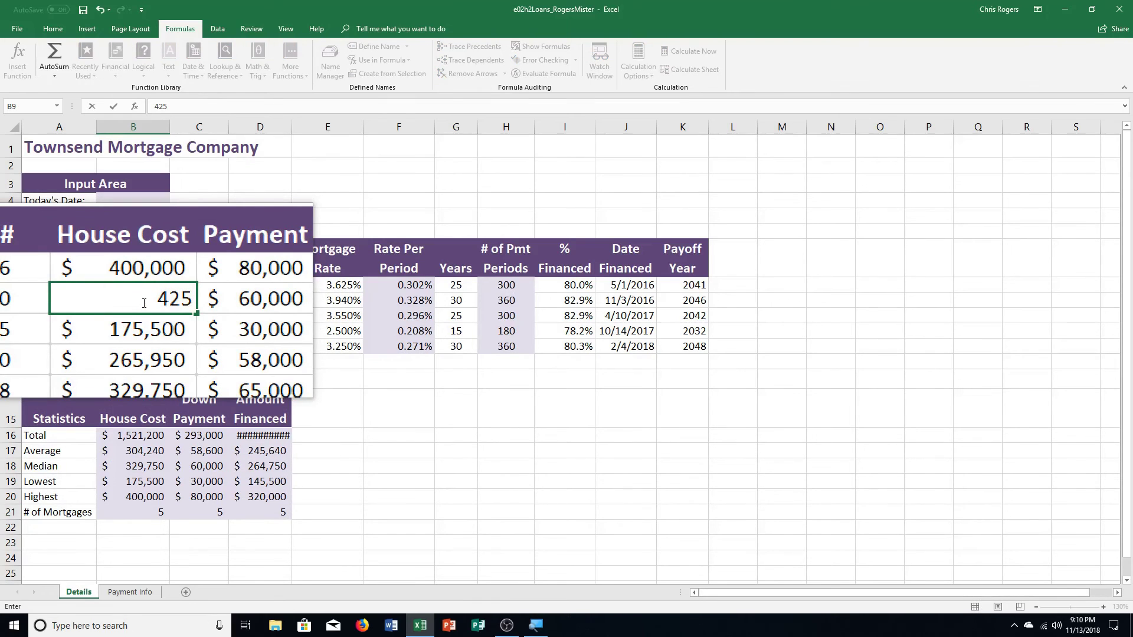
{"action": "type", "text": "000"}
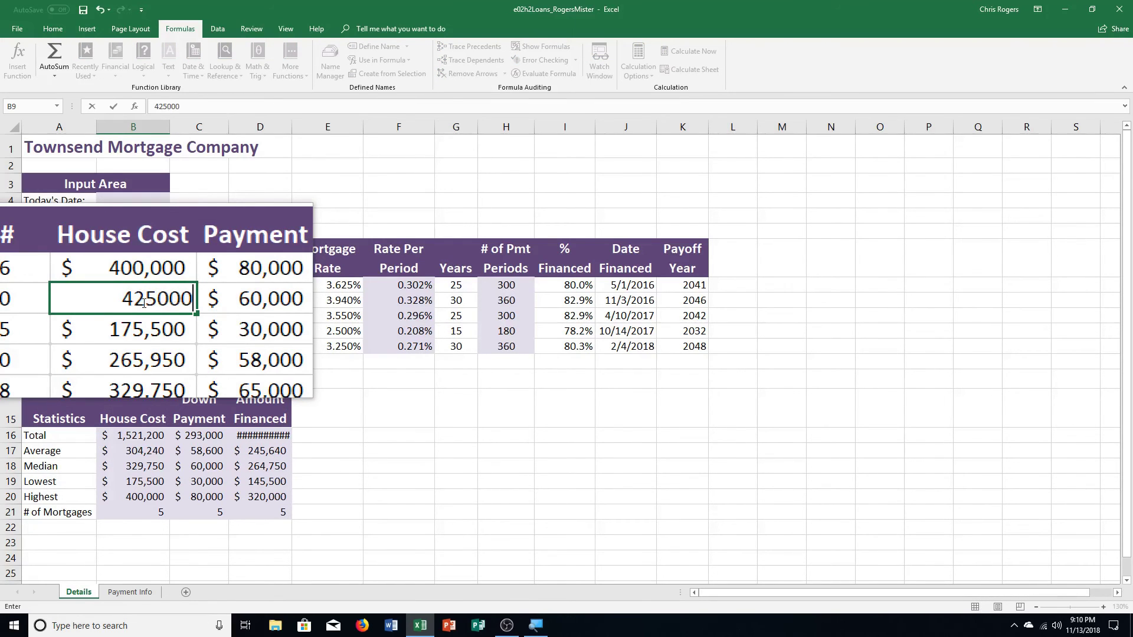
{"action": "key", "text": "Return"}
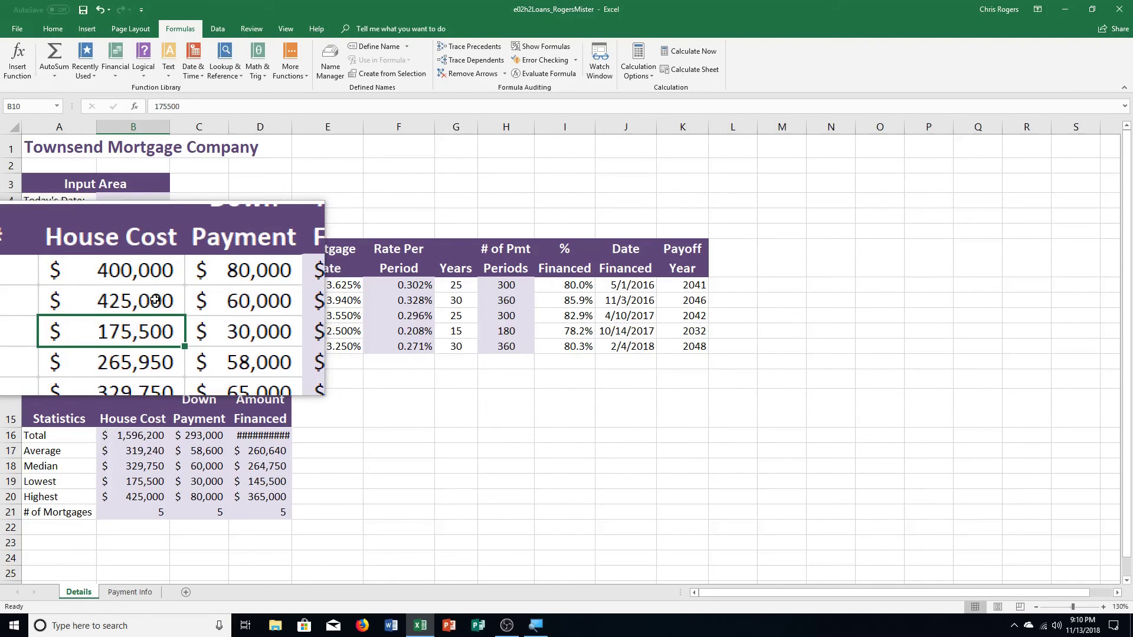
{"action": "left_click", "coordinate": [83, 10]}
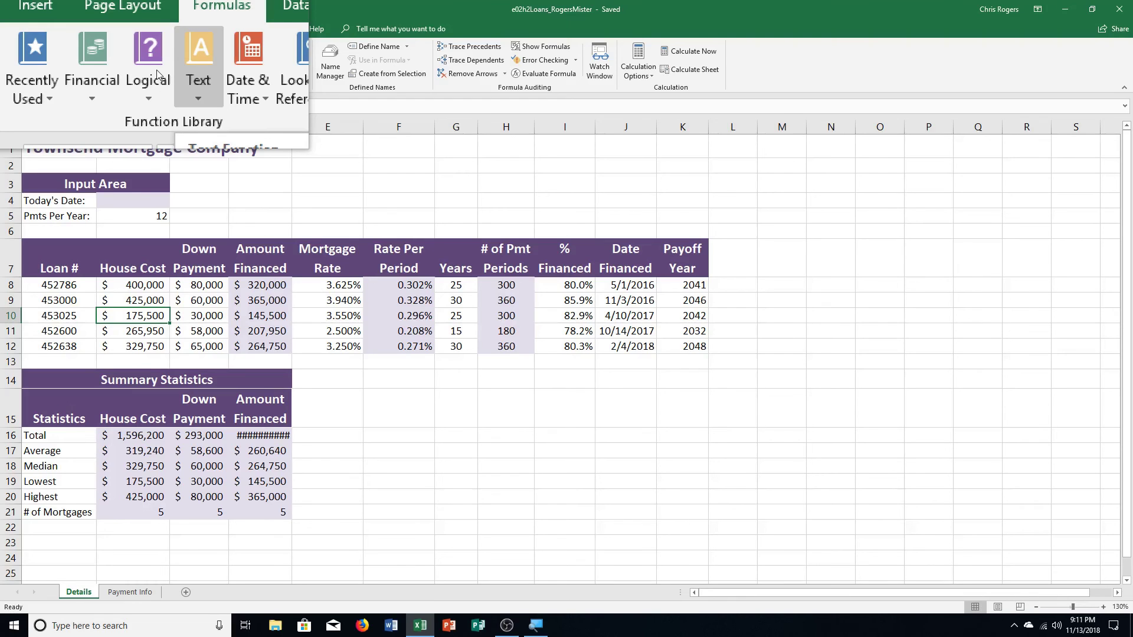
Widen column D so the $1,303,200 Amount Financed total displays instead of hash marks.
{"action": "left_click", "coordinate": [275, 435]}
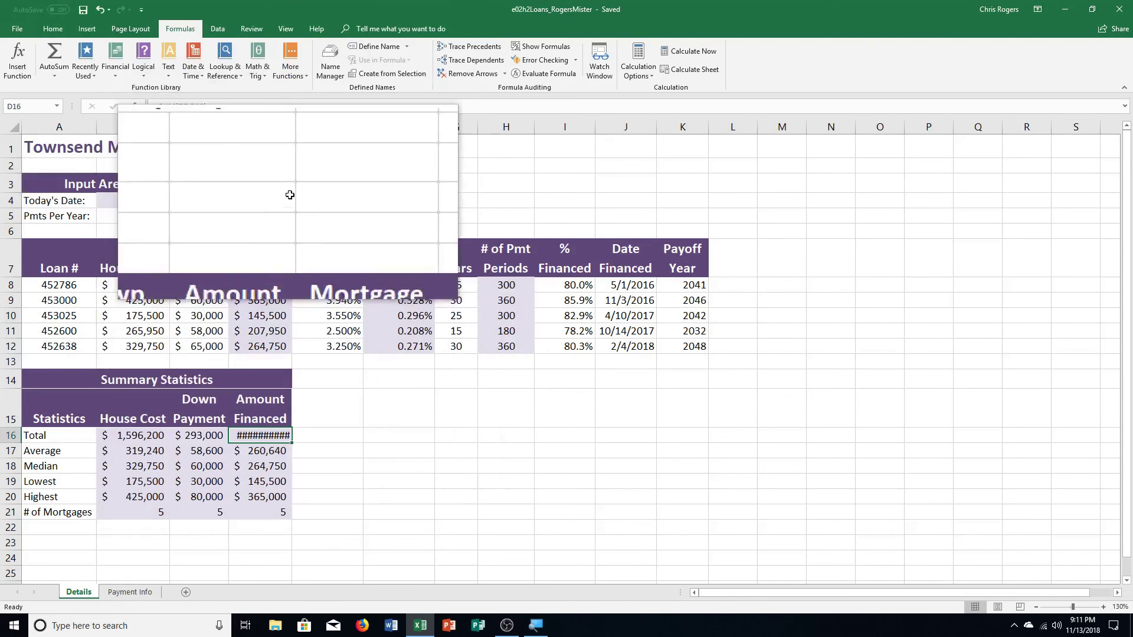
{"action": "left_click_drag", "start_coordinate": [291, 127], "coordinate": [295, 129]}
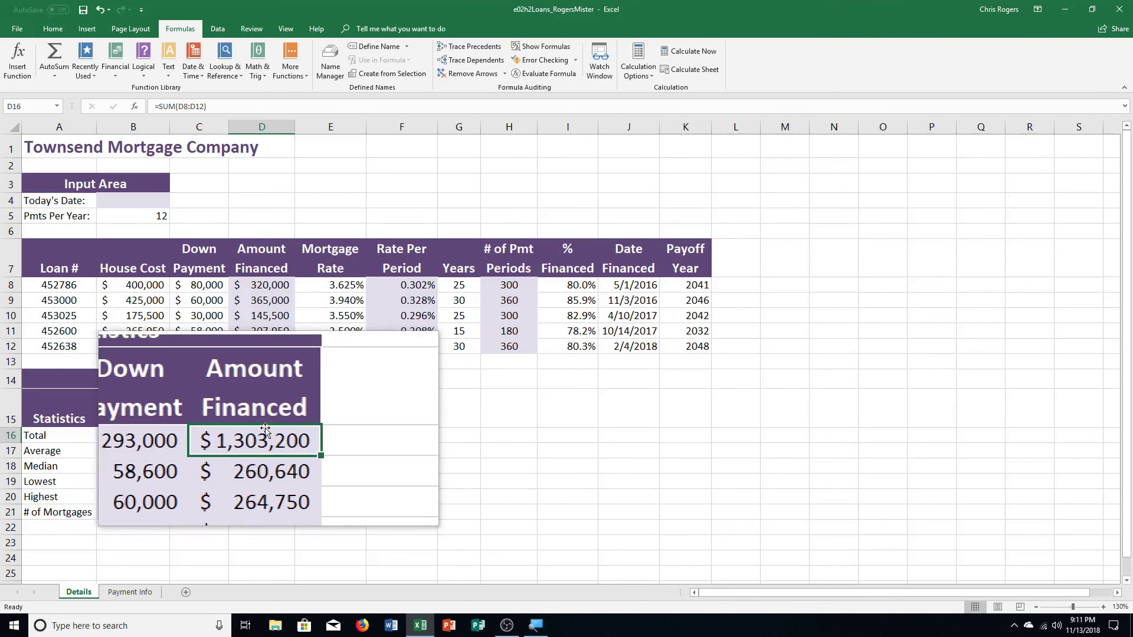
{"action": "left_click", "coordinate": [114, 200]}
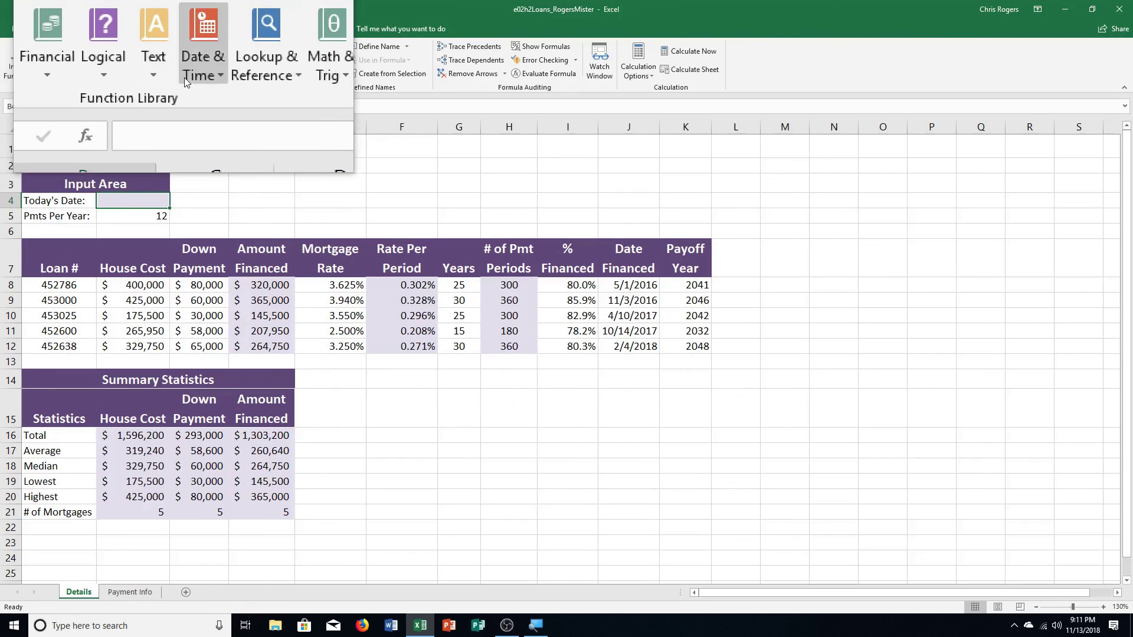
Insert the TODAY function in B4 to show the current date, 11/13/2018.
{"action": "left_click", "coordinate": [184, 81]}
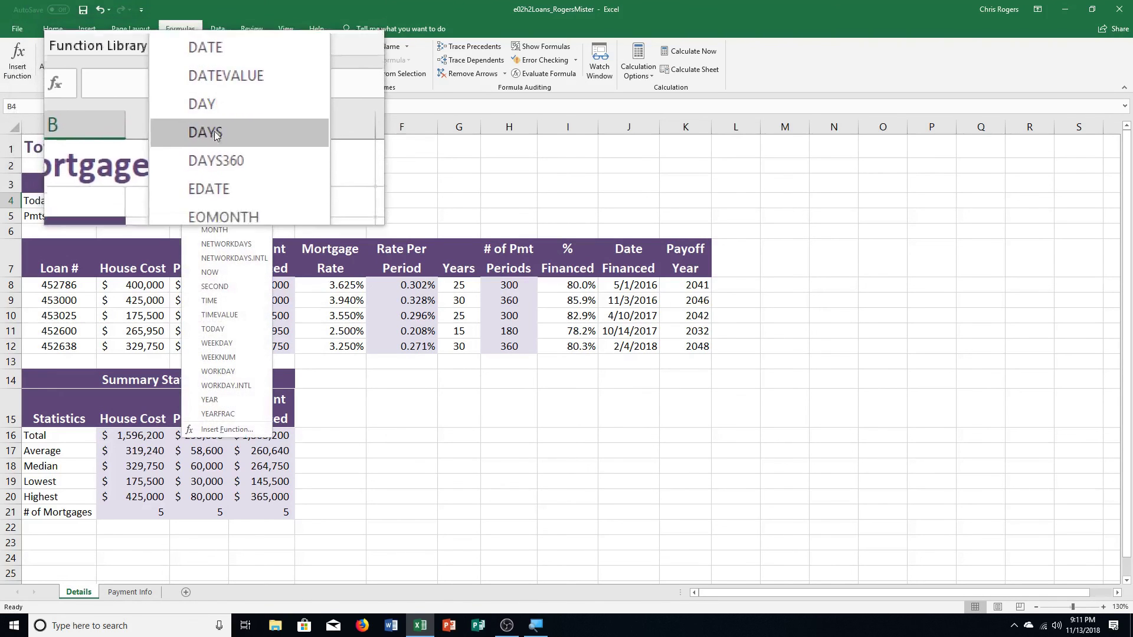
{"action": "left_click", "coordinate": [239, 330]}
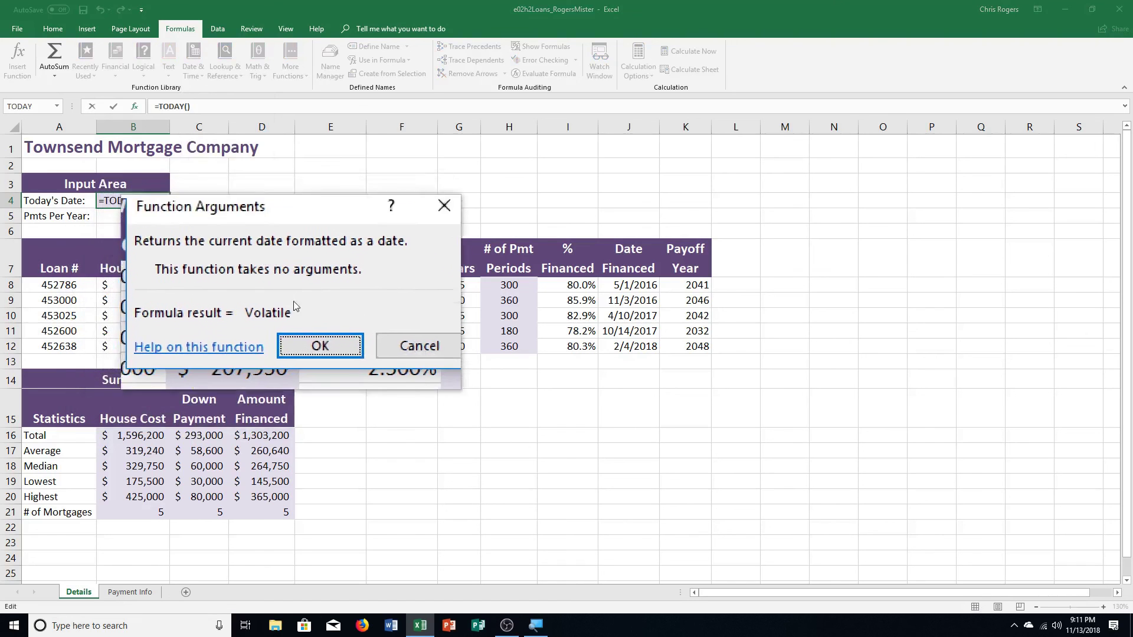
{"action": "left_click", "coordinate": [306, 324]}
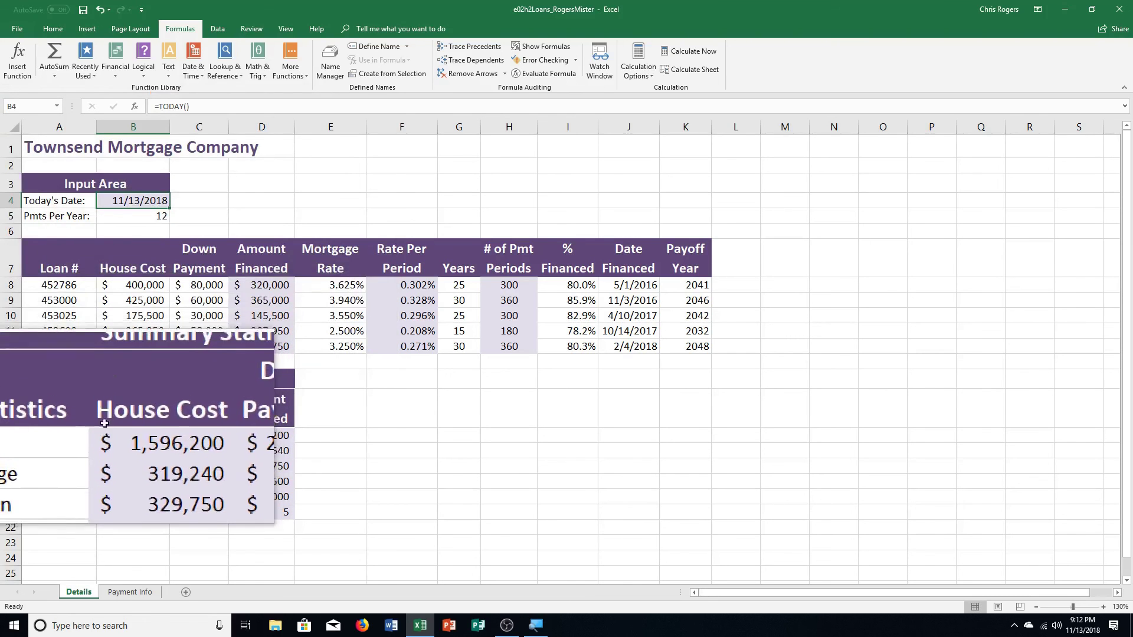
AutoFit the widths of columns B through D to their contents and save the workbook.
{"action": "left_click", "coordinate": [53, 28]}
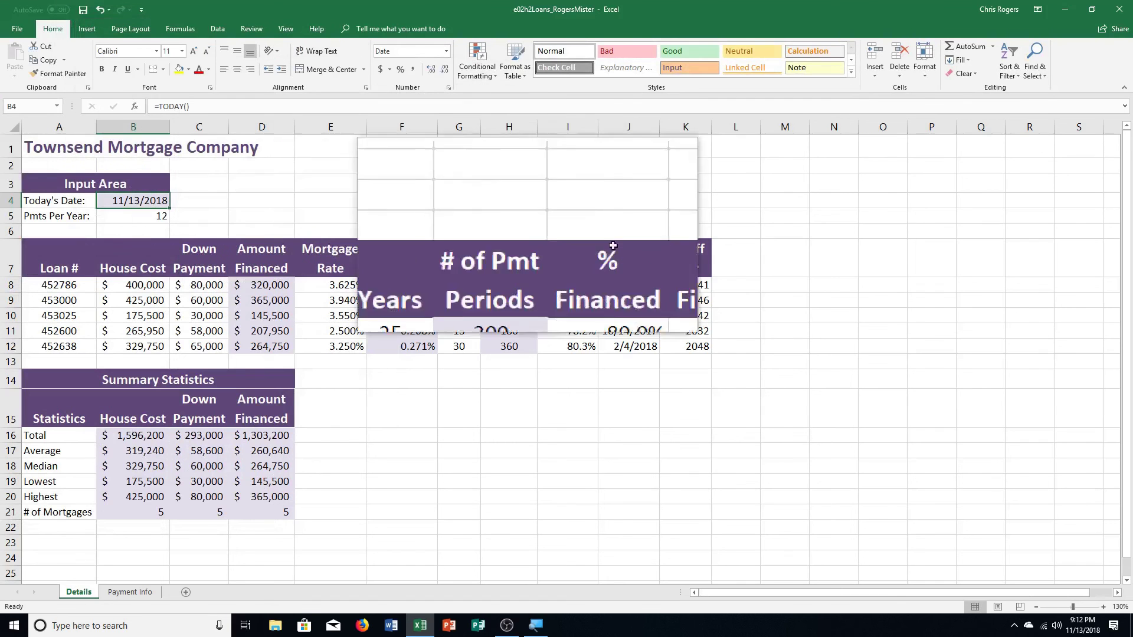
{"action": "left_click", "coordinate": [923, 76]}
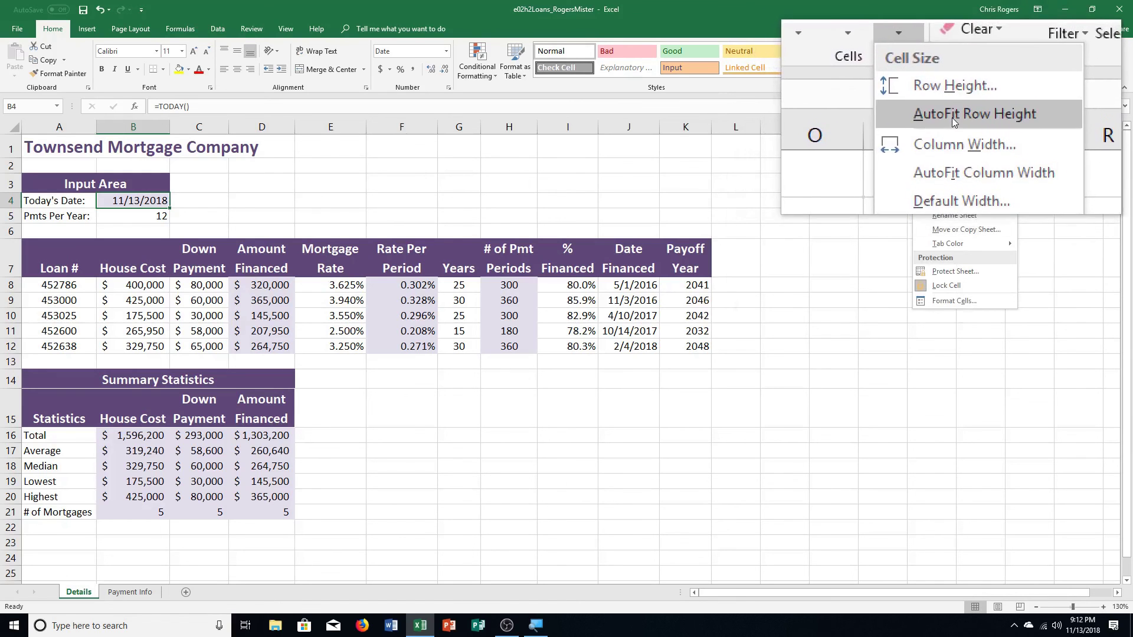
{"action": "left_click", "coordinate": [952, 144]}
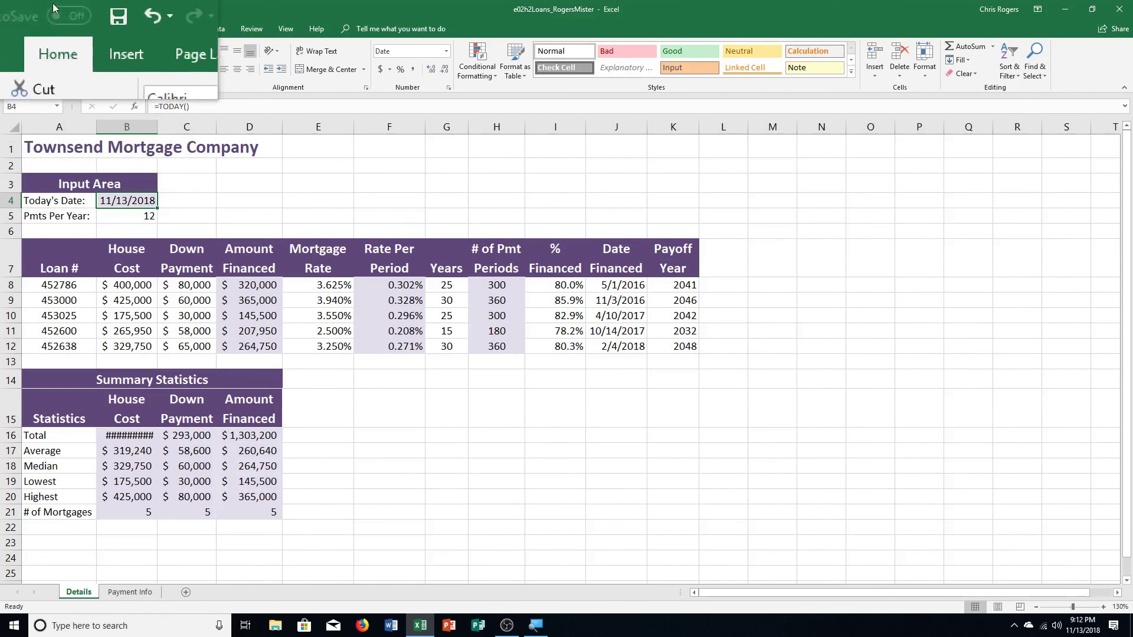
{"action": "left_click", "coordinate": [83, 9]}
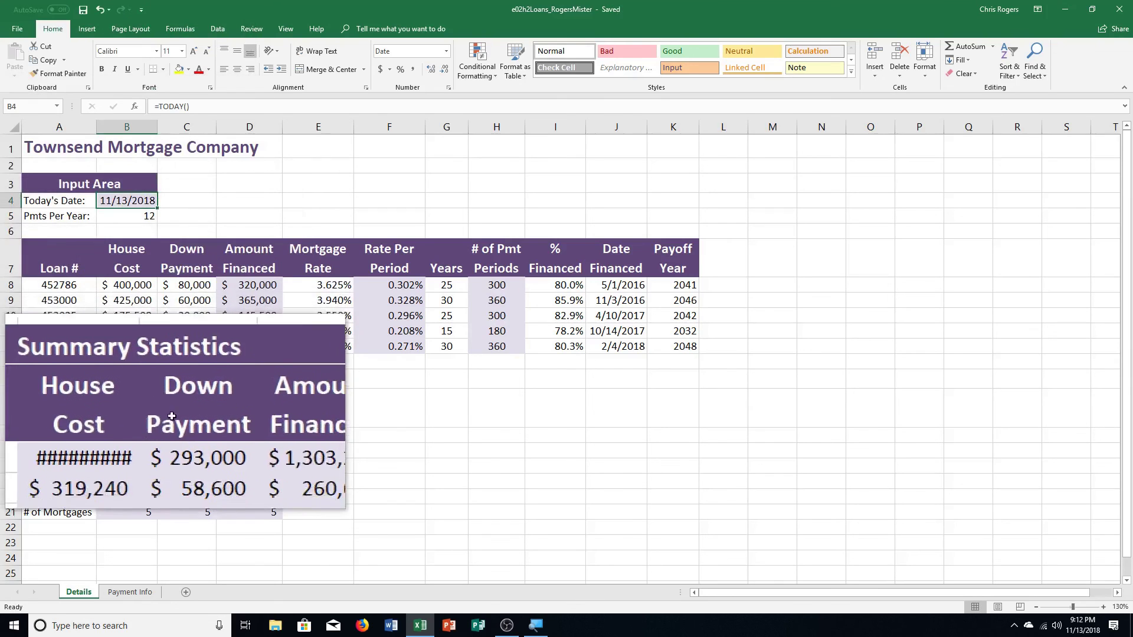
{"action": "left_click", "coordinate": [129, 435]}
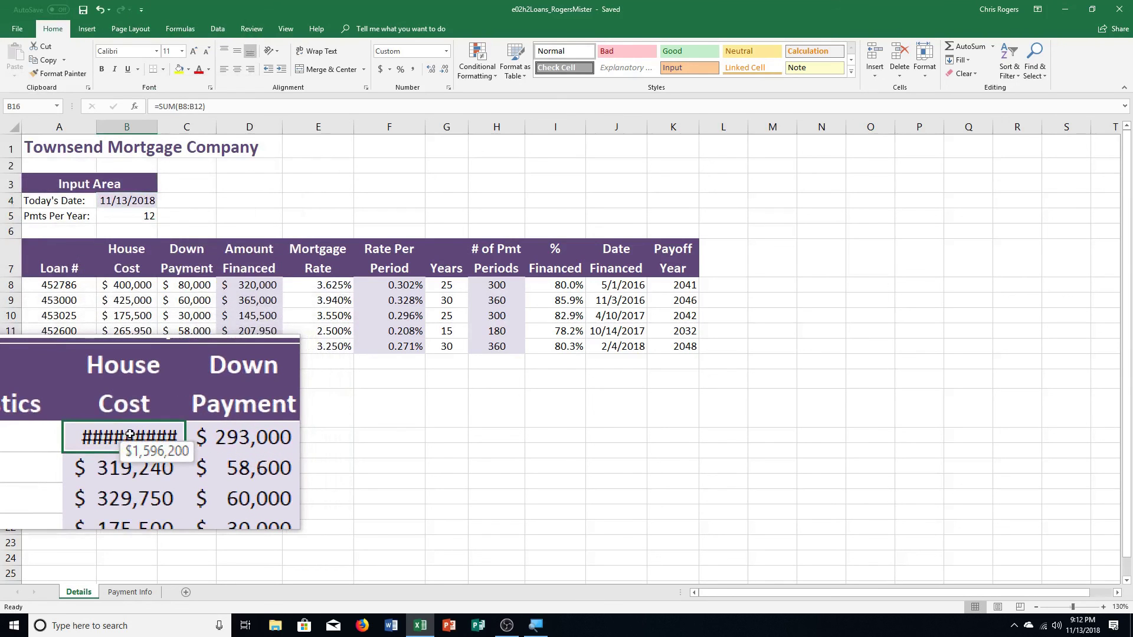